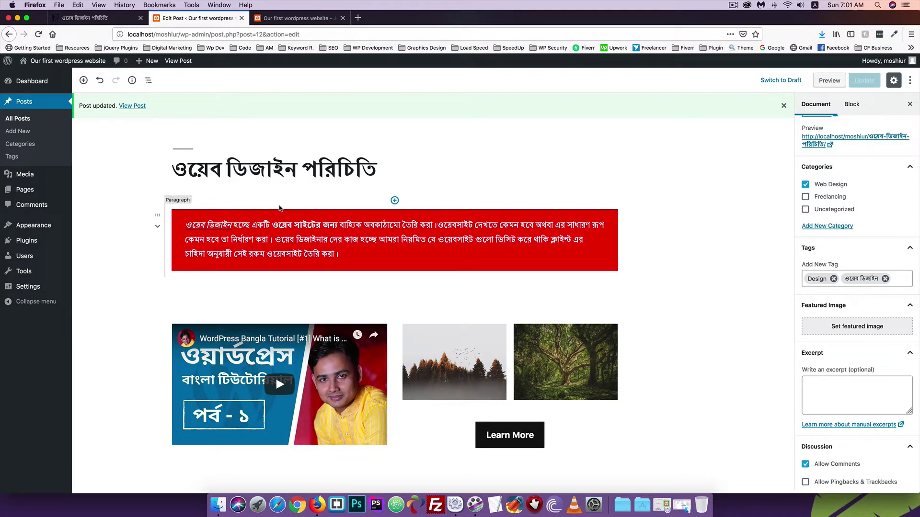
- Insert a two-column Columns block at the end of the post, below the separator
scroll(263, 210, down, 2)
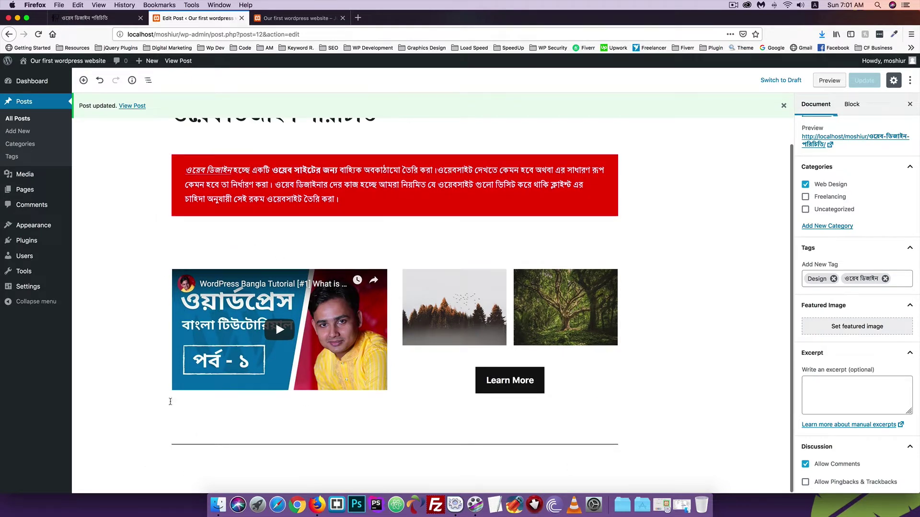
mouse_move(151, 469)
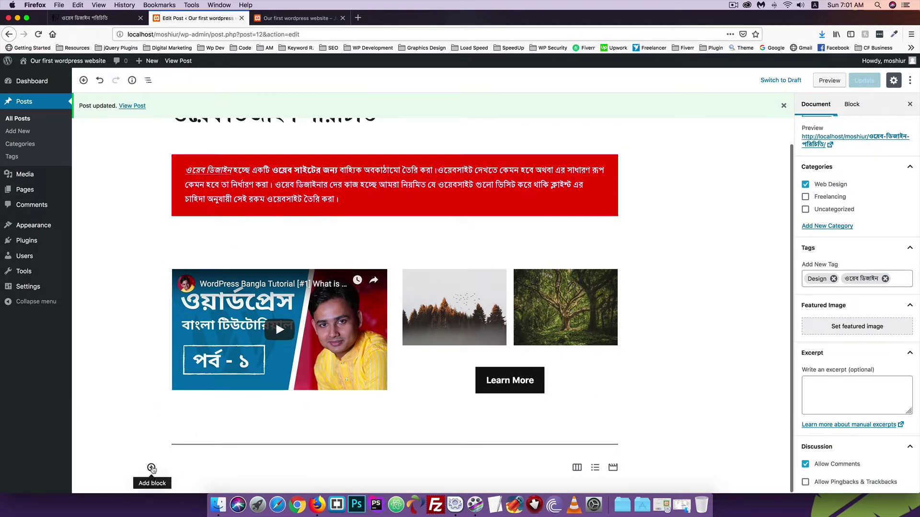
click(152, 469)
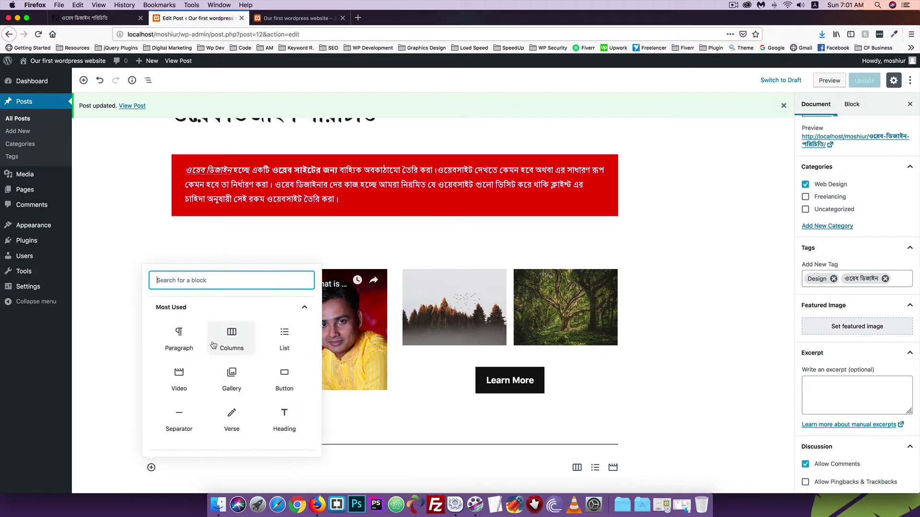
scroll(213, 344, down, 3)
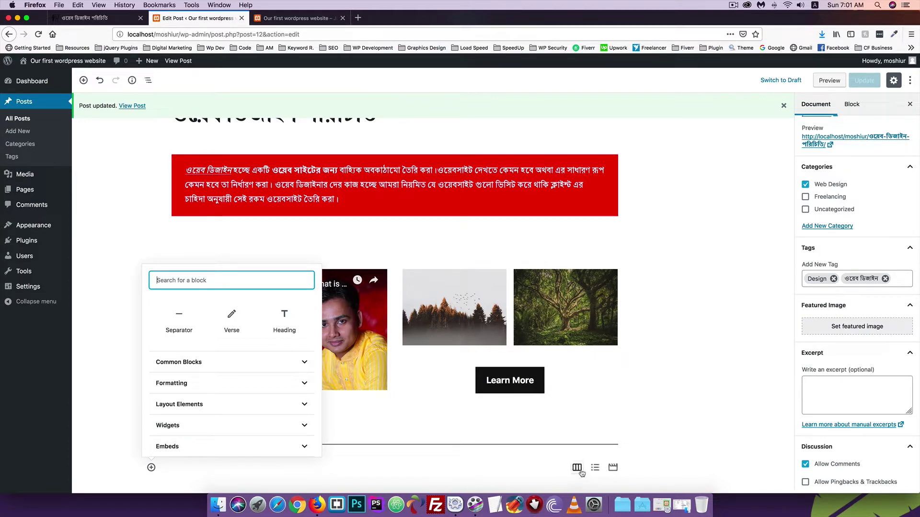
click(383, 470)
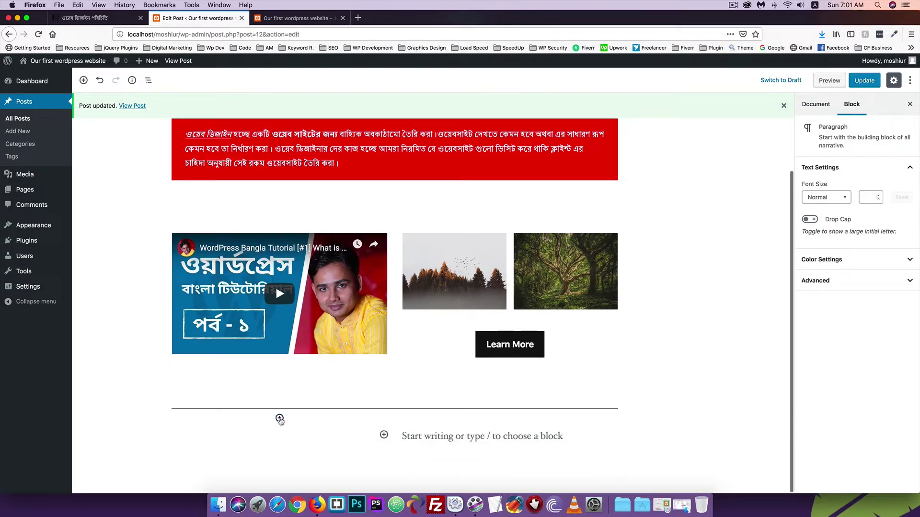
- Place a Search widget block in the left column and update the post
click(280, 419)
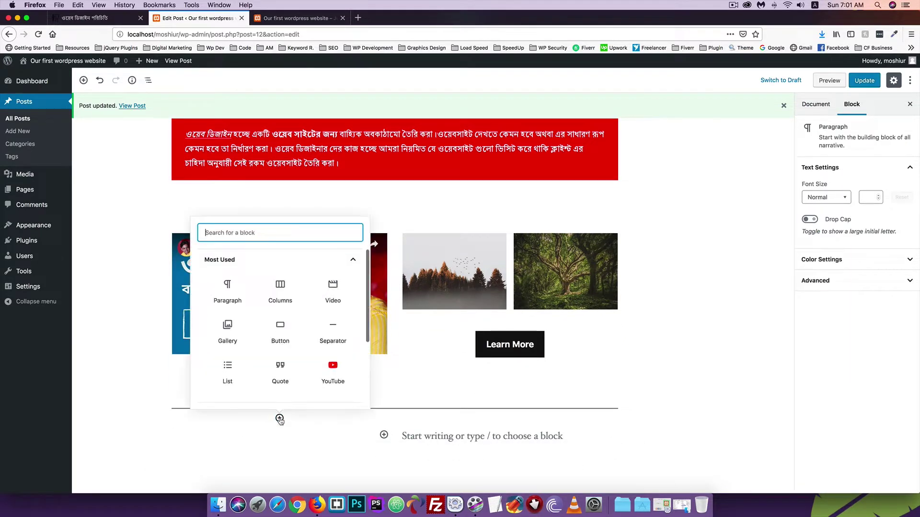
scroll(267, 349, down, 4)
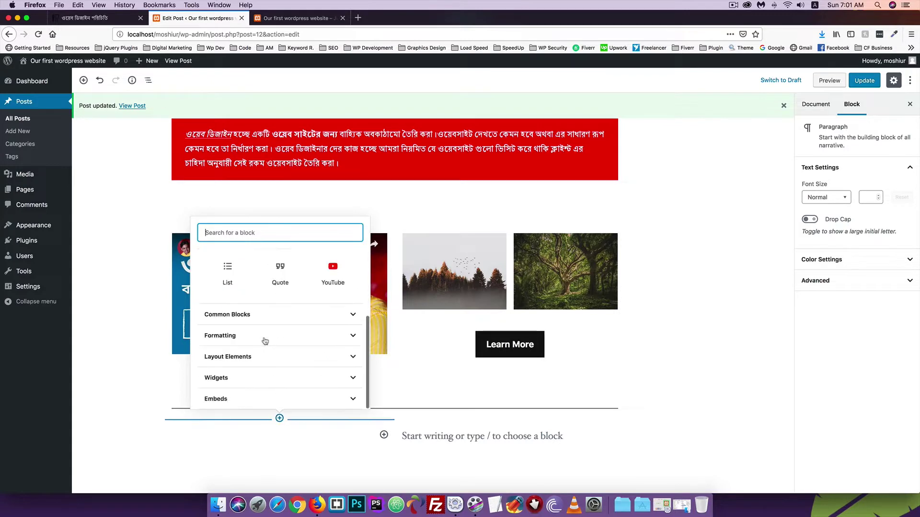
click(220, 382)
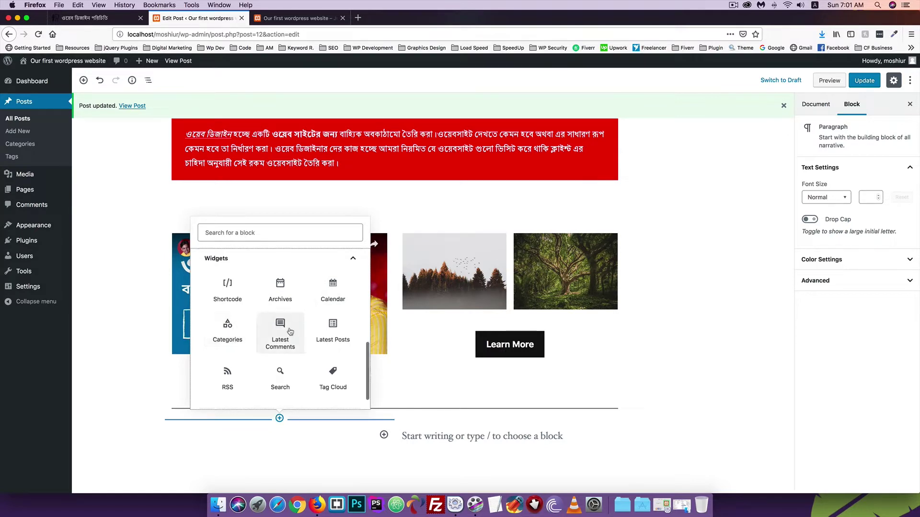
click(283, 378)
scroll(173, 425, down, 2)
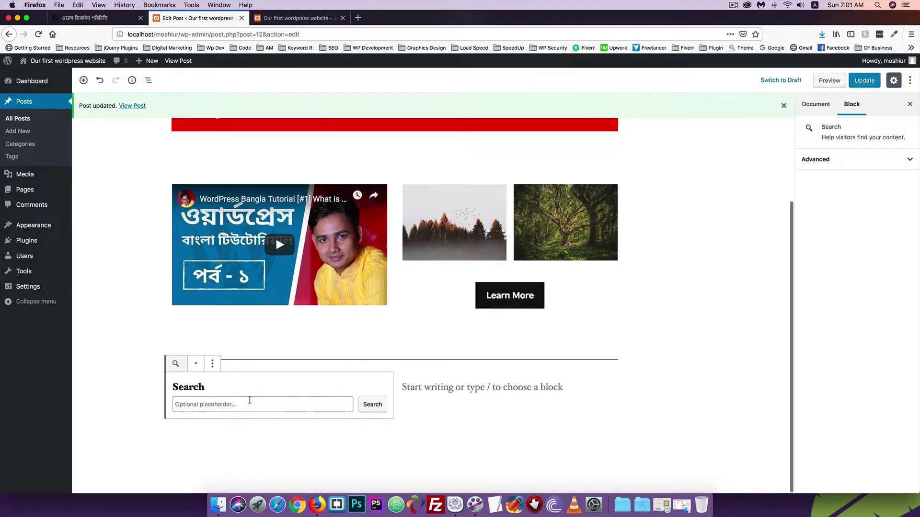
click(865, 80)
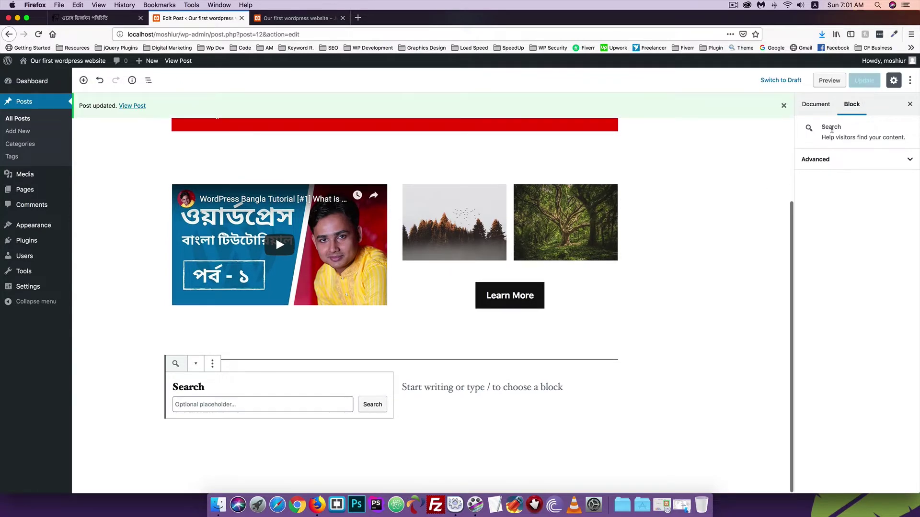
- Test the Search field on the live post page, then go back to the Edit Post tab
click(278, 18)
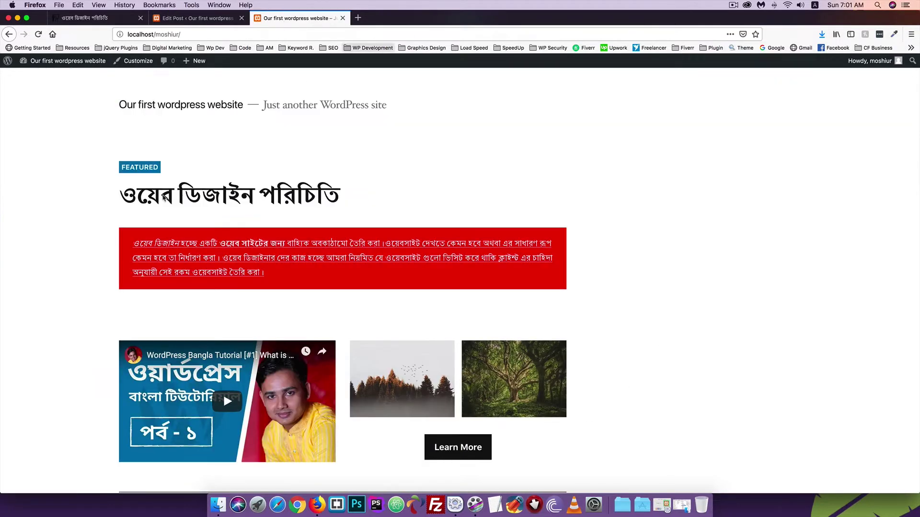
click(206, 198)
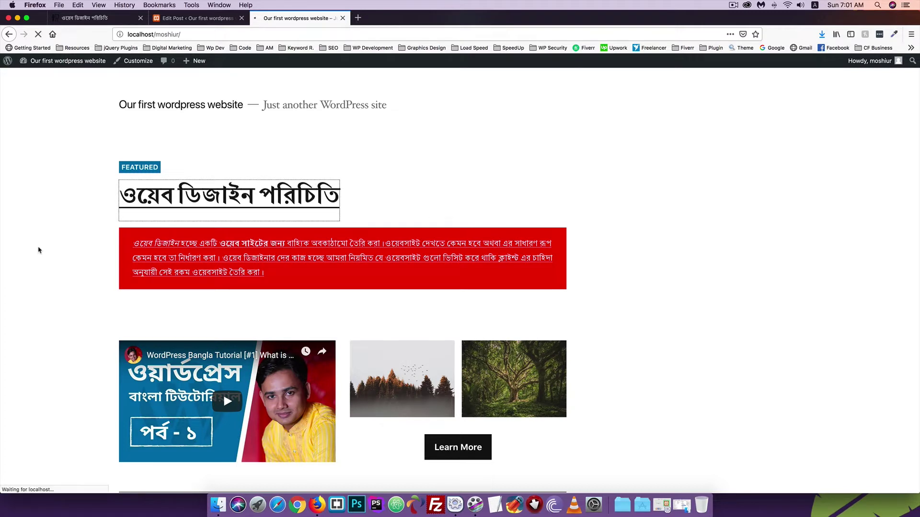
scroll(39, 249, down, 10)
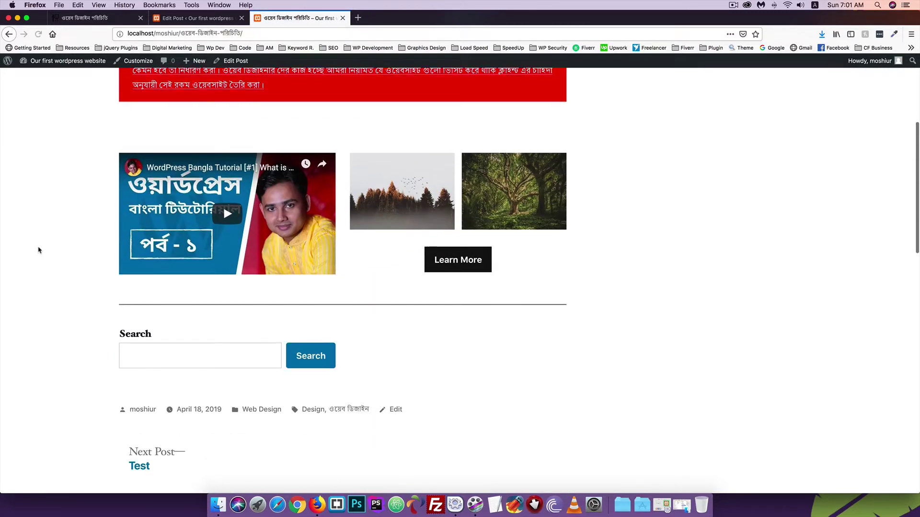
click(182, 257)
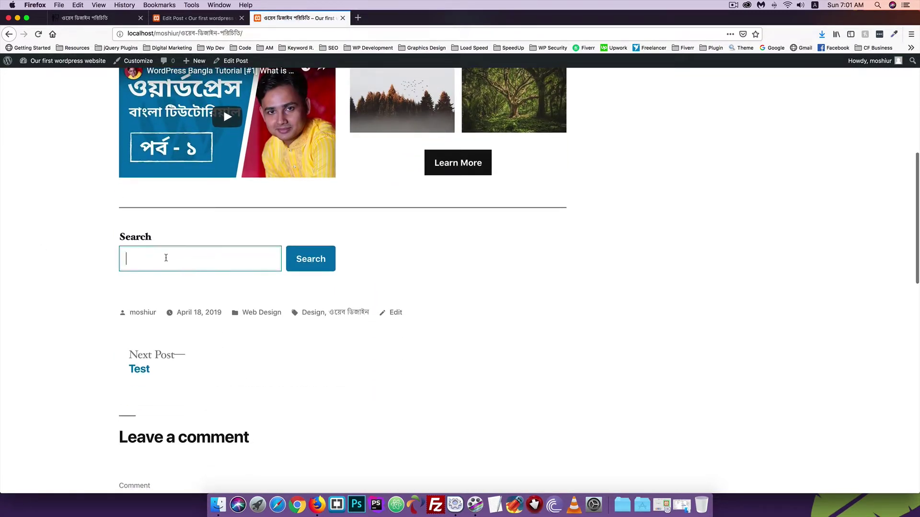
click(193, 19)
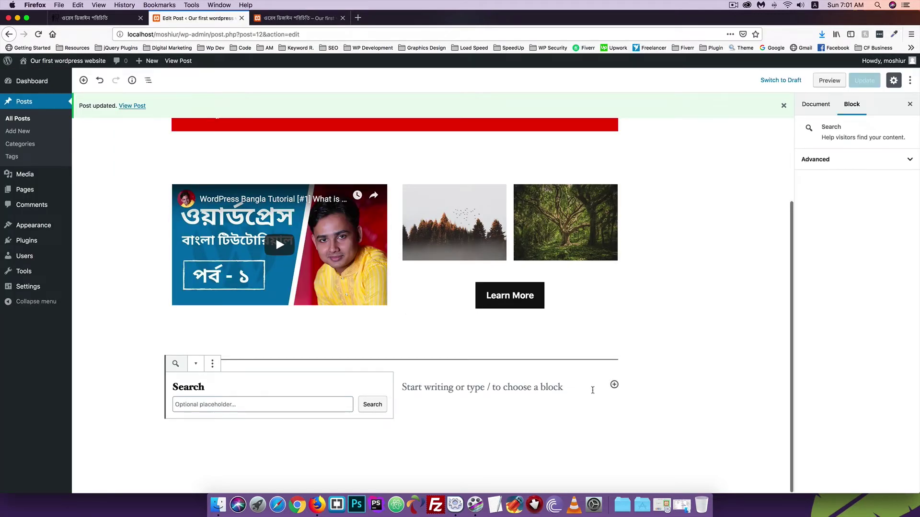
- Add a Calendar widget block to the right column, save with Cmd+S, and view the live post
click(613, 385)
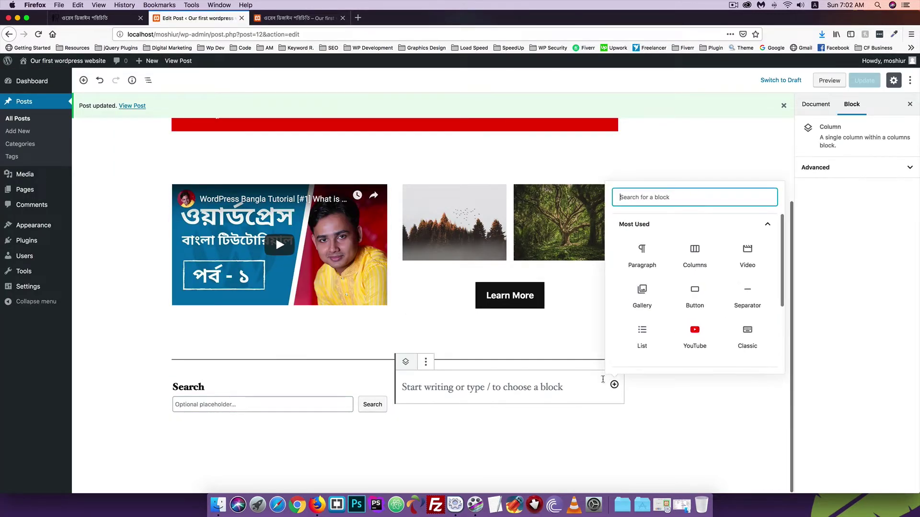
scroll(628, 338, down, 5)
click(631, 344)
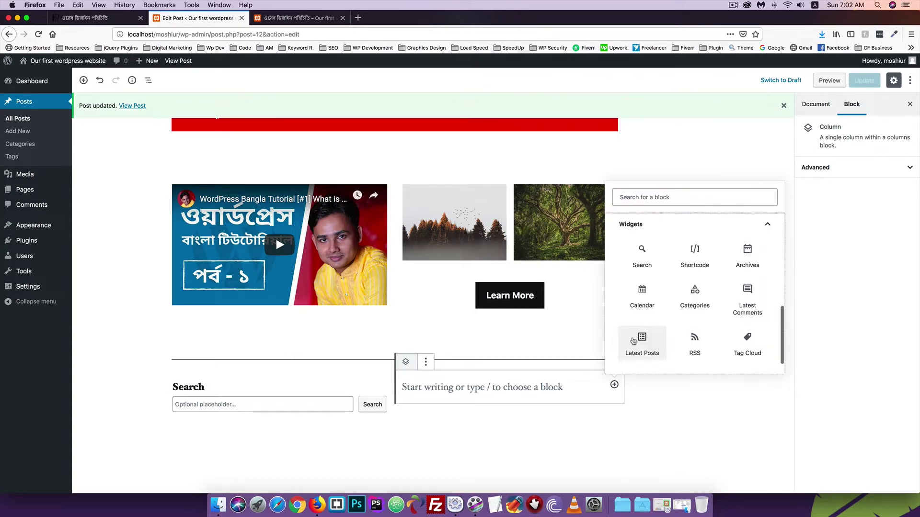
click(642, 295)
scroll(596, 331, down, 4)
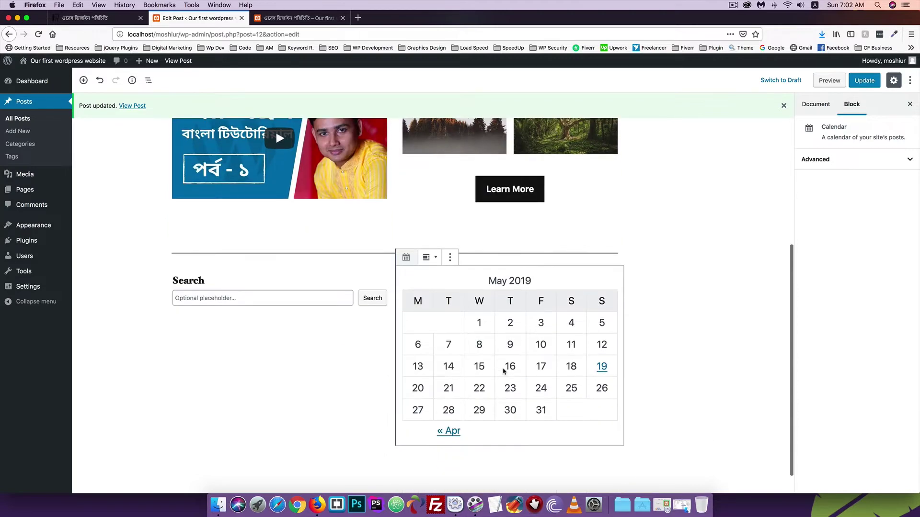
key(super+s)
click(278, 18)
- Reload the live post to check the new Search box and Calendar
click(38, 34)
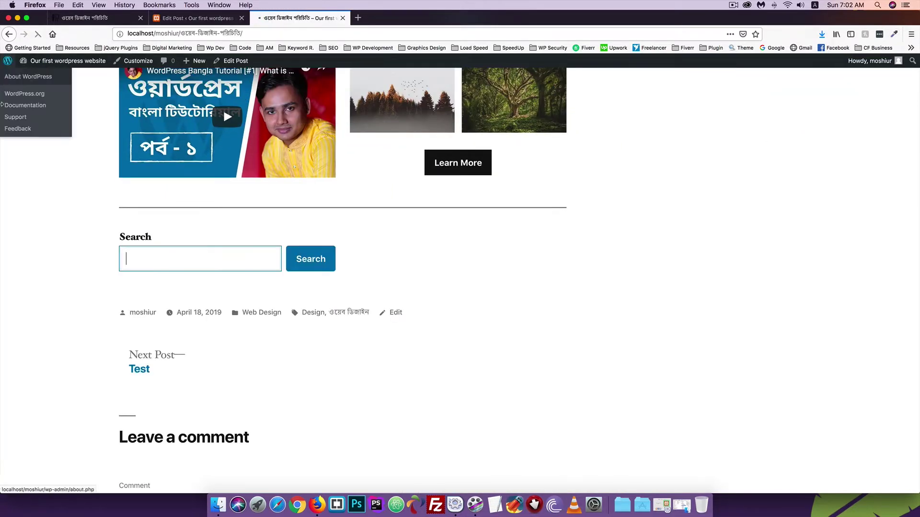
scroll(230, 134, down, 5)
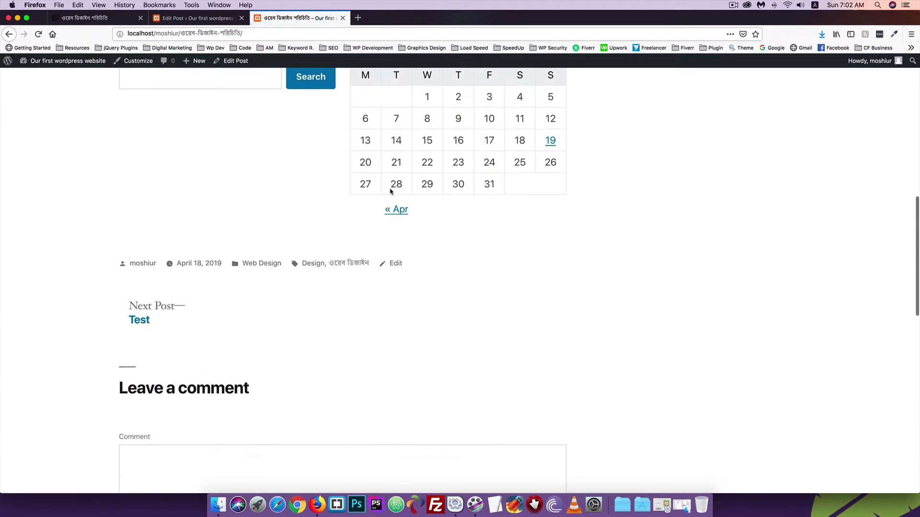
scroll(391, 187, up, 1)
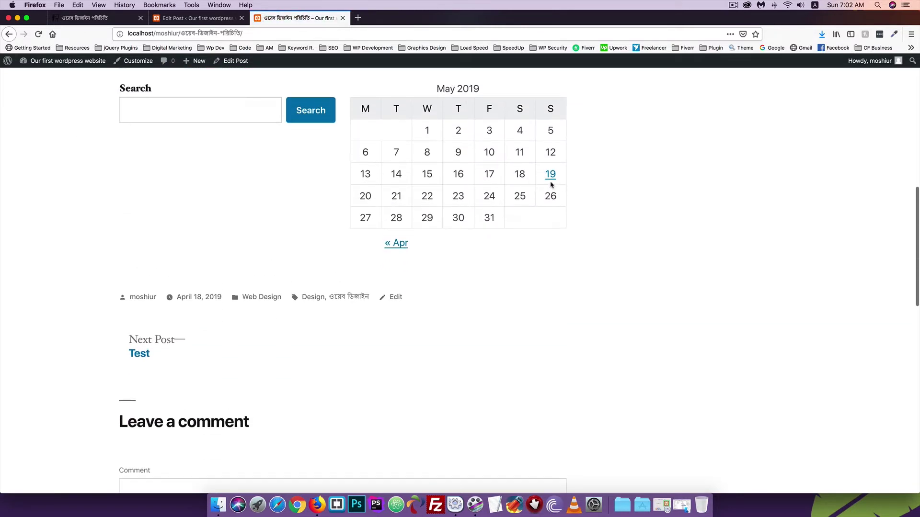
scroll(595, 178, up, 1)
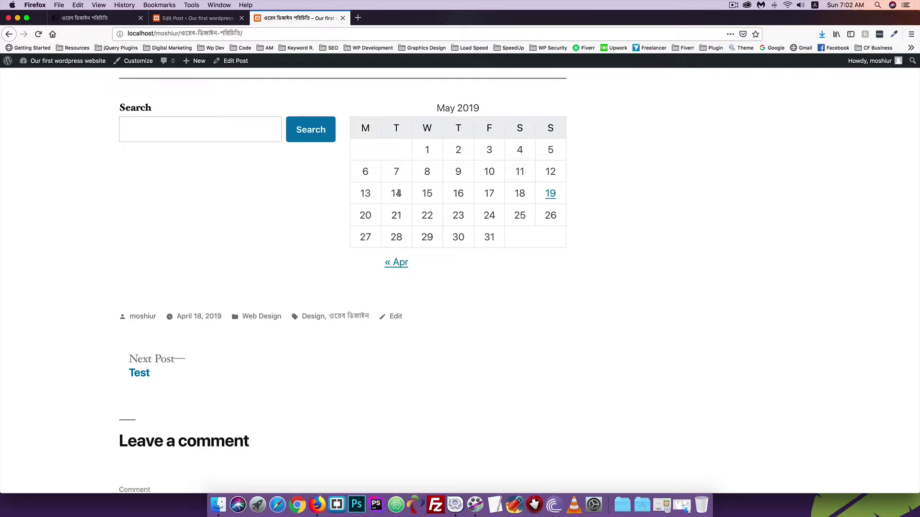
click(184, 18)
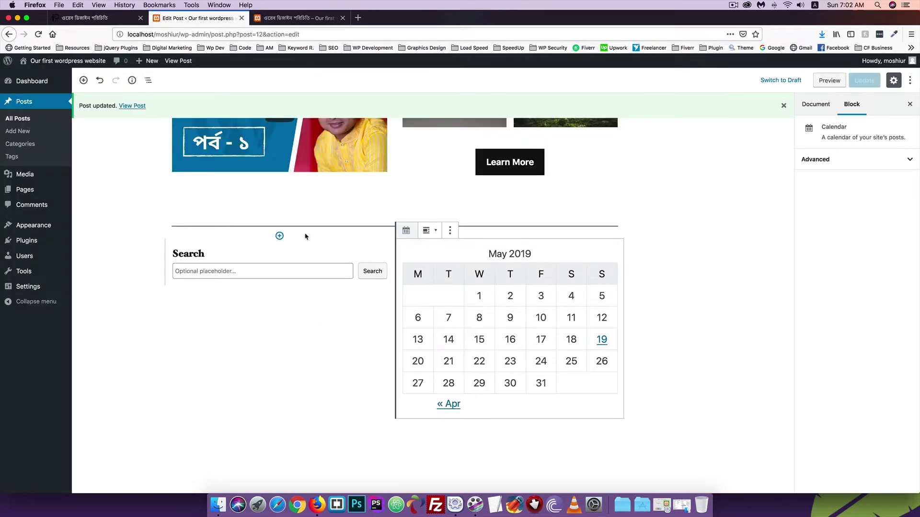
click(301, 18)
- Open the 19 May 2019 daily archive from the calendar, then return to the post editor
click(551, 196)
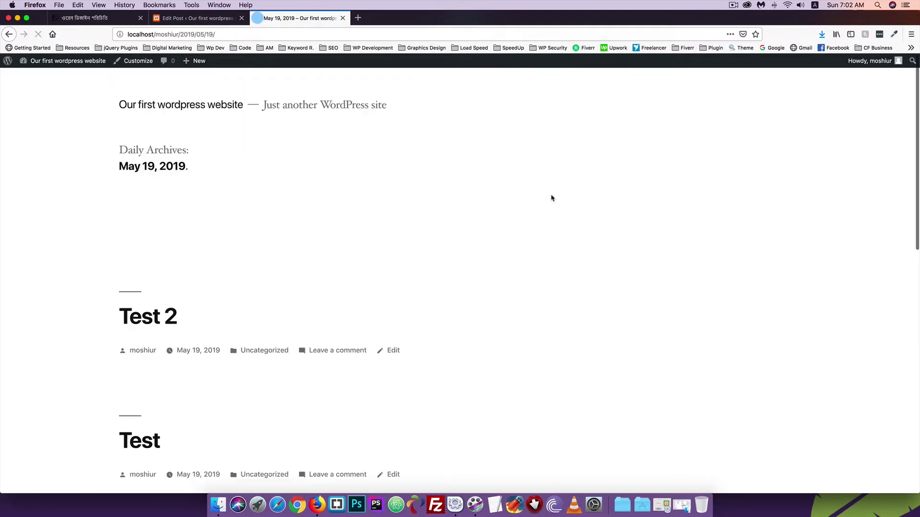
scroll(160, 390, down, 8)
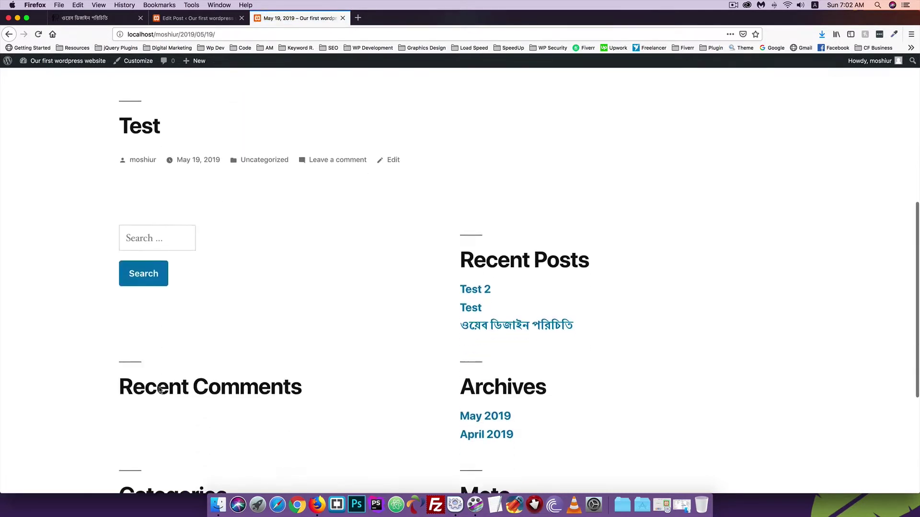
scroll(153, 383, up, 8)
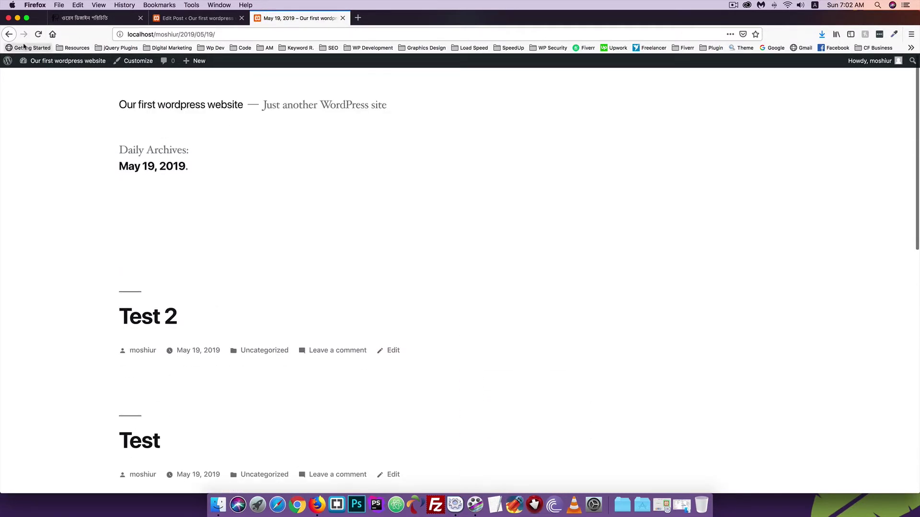
click(9, 34)
click(211, 19)
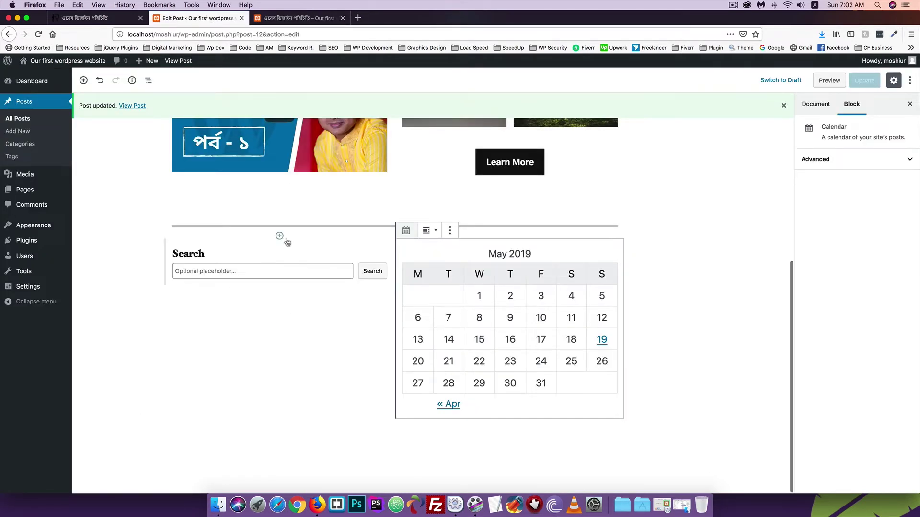
- Add an empty Shortcode widget block above Search in the left column
click(280, 235)
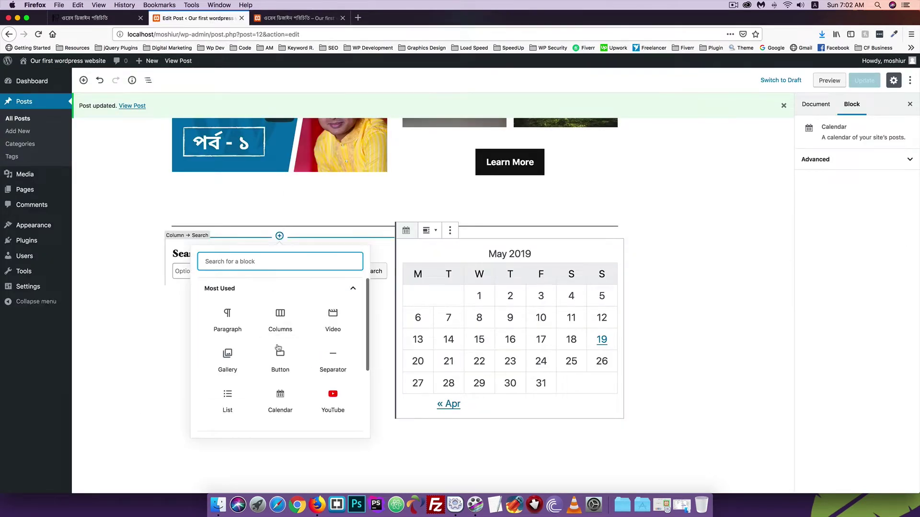
scroll(277, 323, down, 3)
click(228, 404)
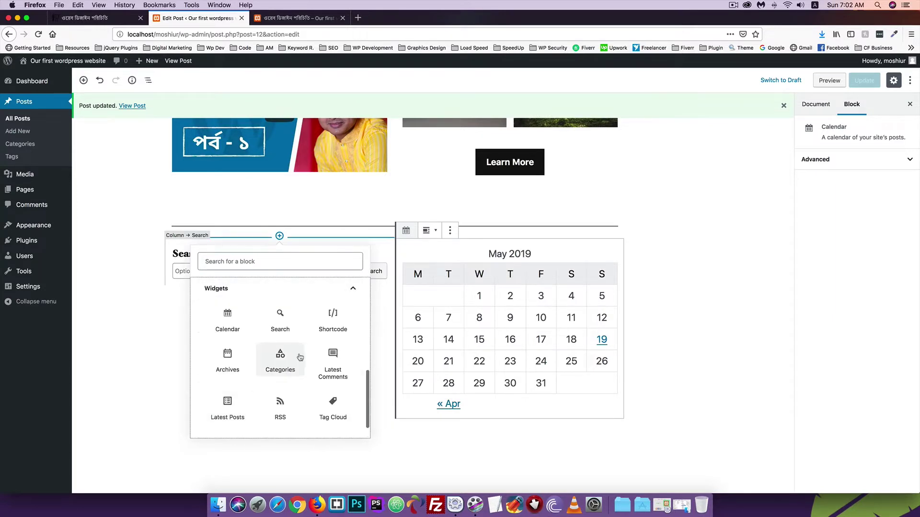
scroll(243, 343, down, 1)
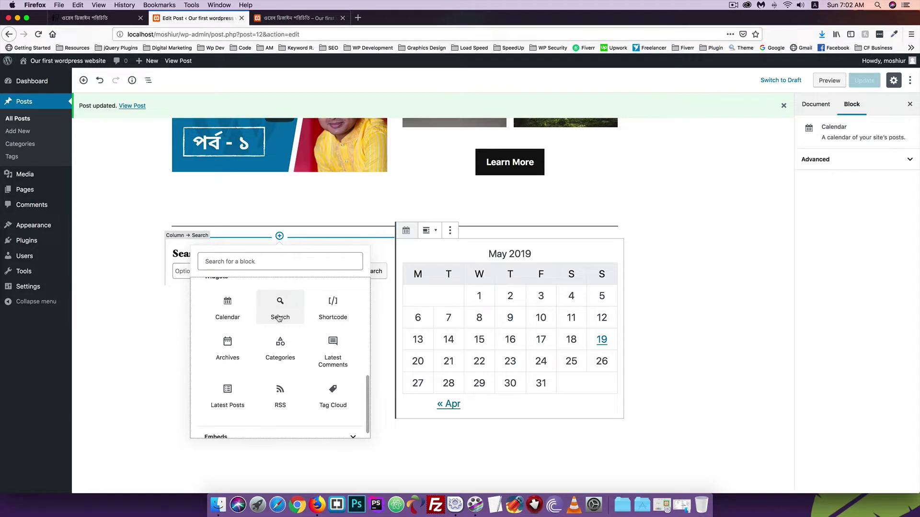
scroll(278, 319, down, 1)
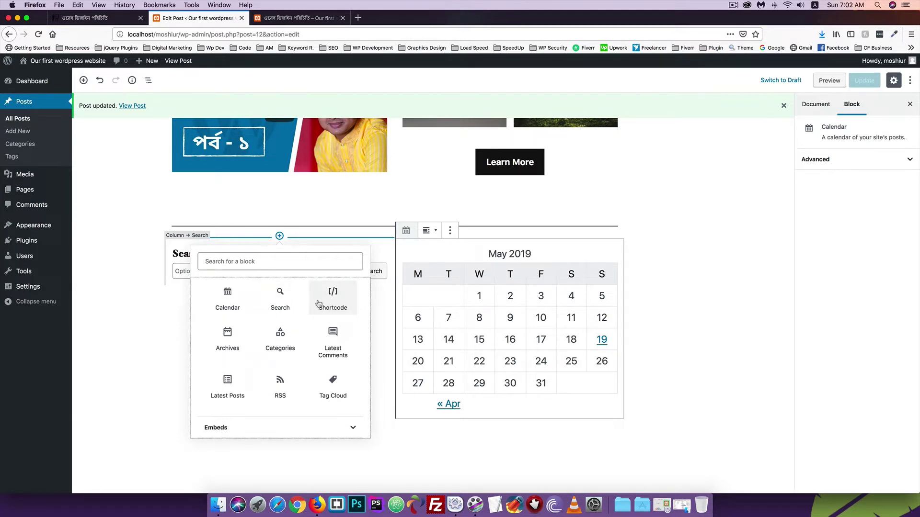
click(334, 300)
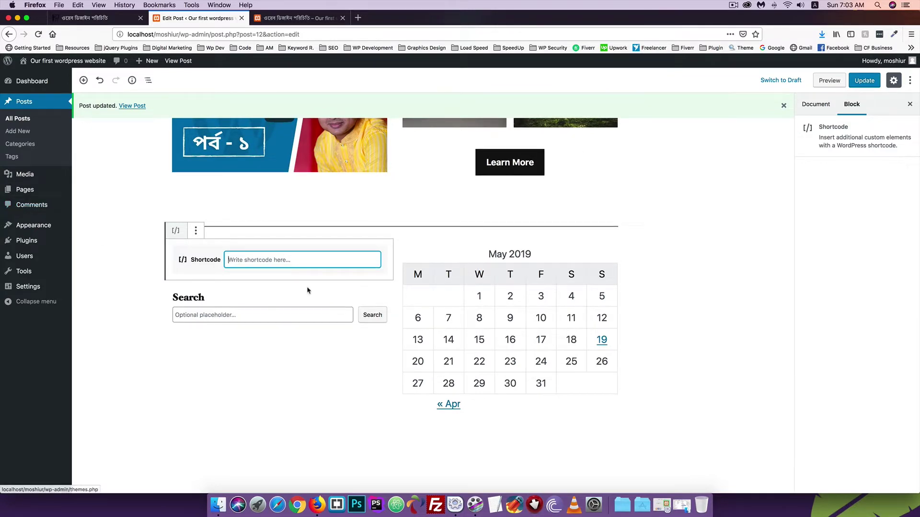
- Open the Plugins admin page in a new browser tab and move that tab left
right_click(27, 241)
click(61, 242)
drag(285, 18, 178, 19)
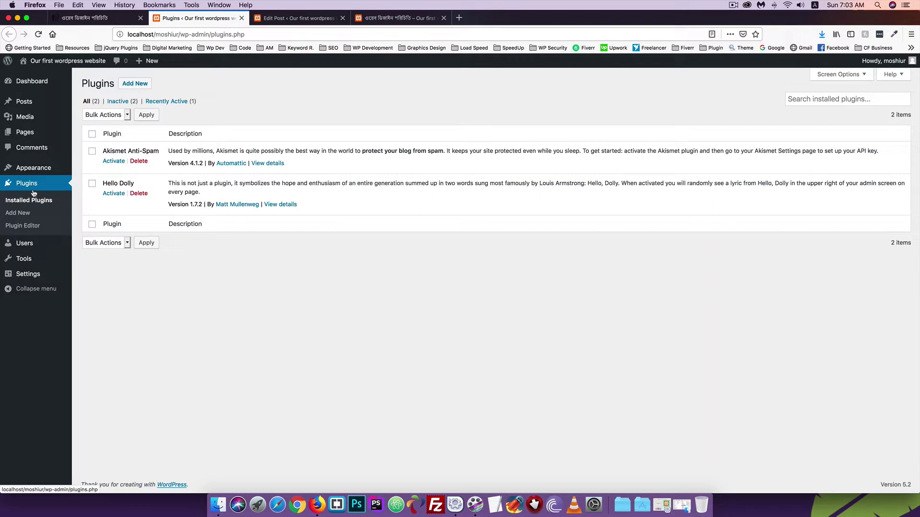
- Search the Add Plugins directory for 'contact form 7'
click(134, 84)
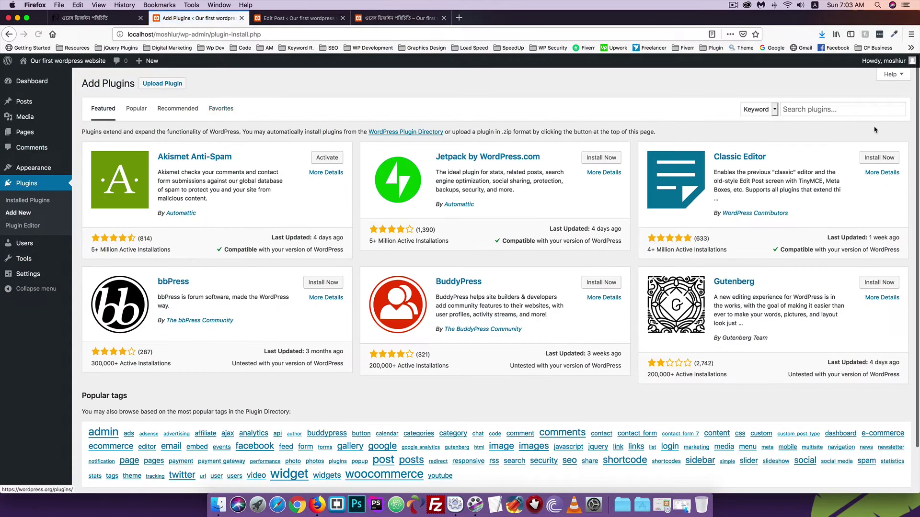
click(828, 110)
text(contact form)
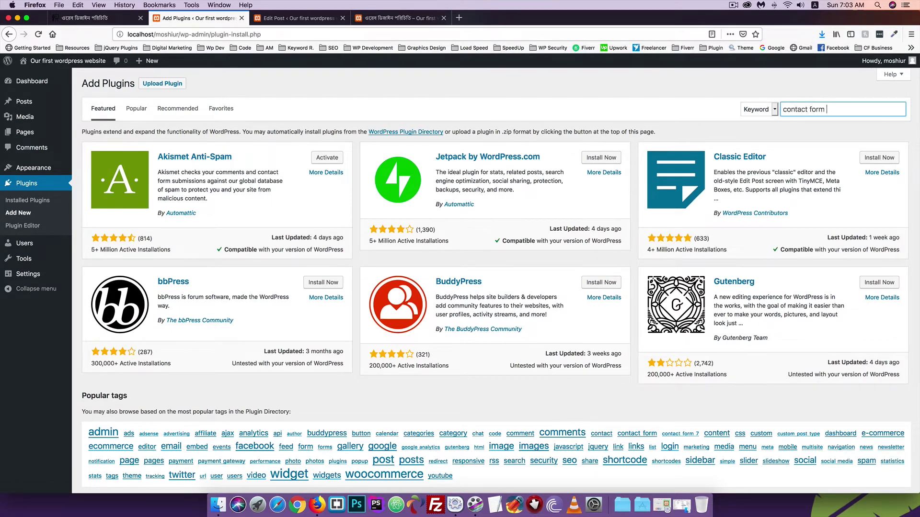
key(Return)
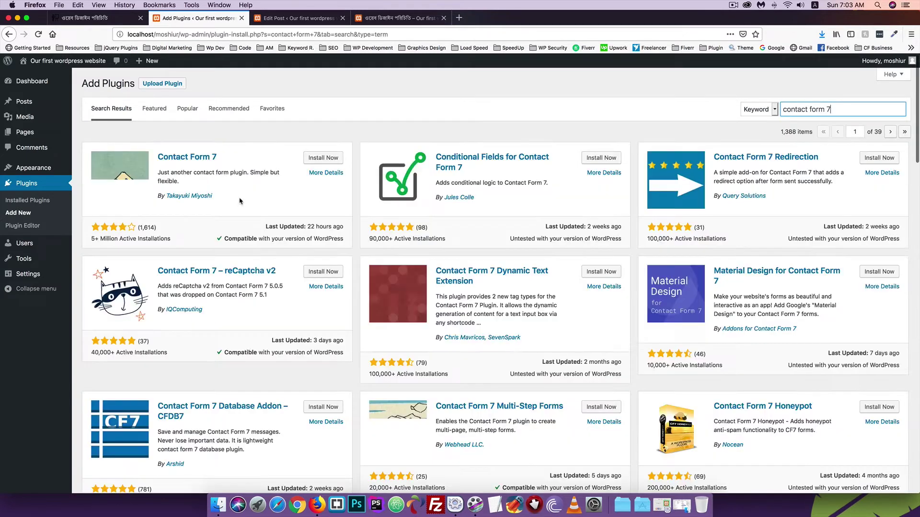
- Install and activate Contact Form 7, then view its Contact Forms list with 'Contact form 1'
click(311, 161)
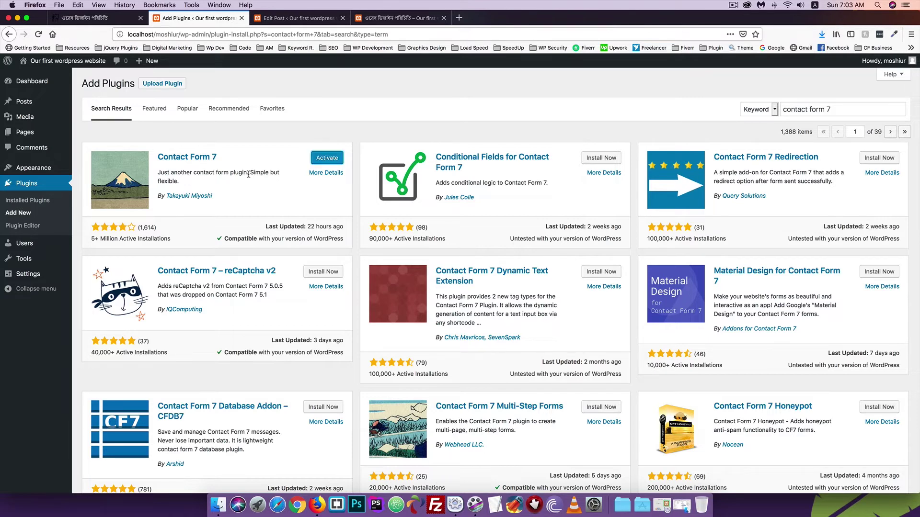
click(327, 158)
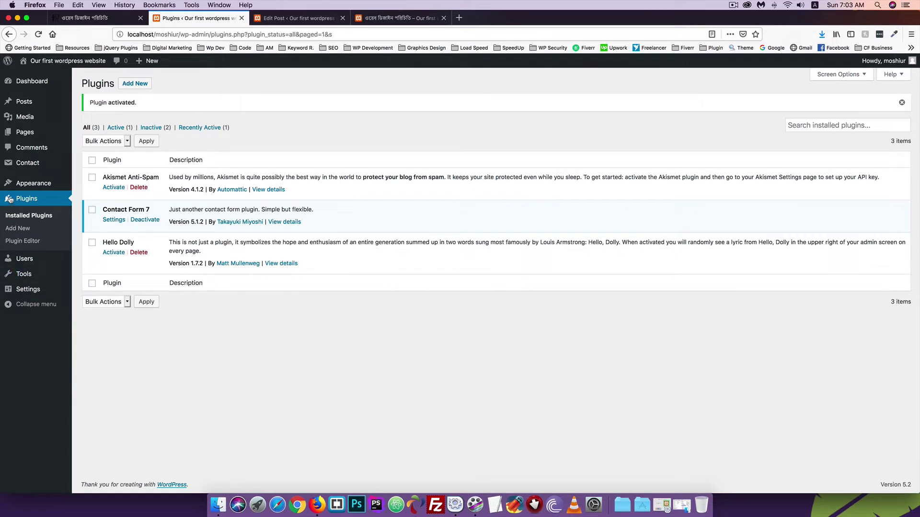
click(24, 163)
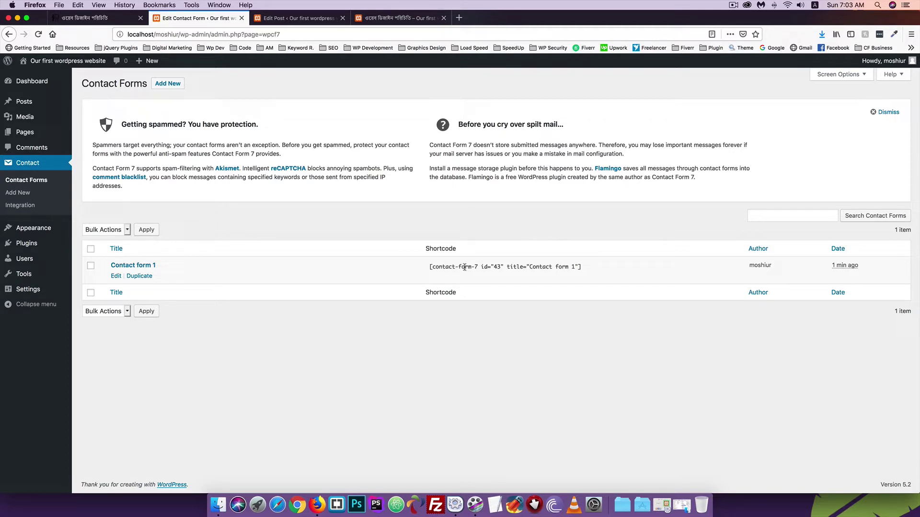
- Copy the Contact form 1 shortcode [contact-form-7 id="43"] and paste it into the Shortcode block
drag(430, 267, 579, 268)
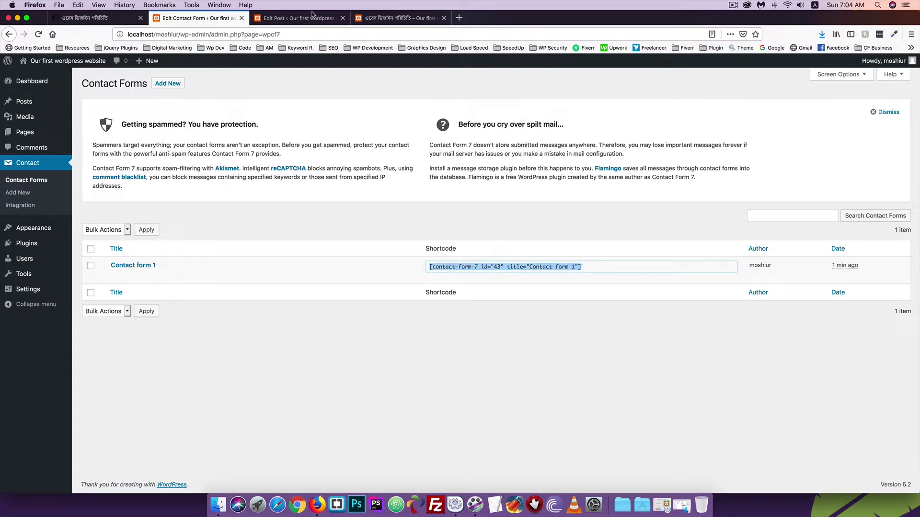
click(270, 18)
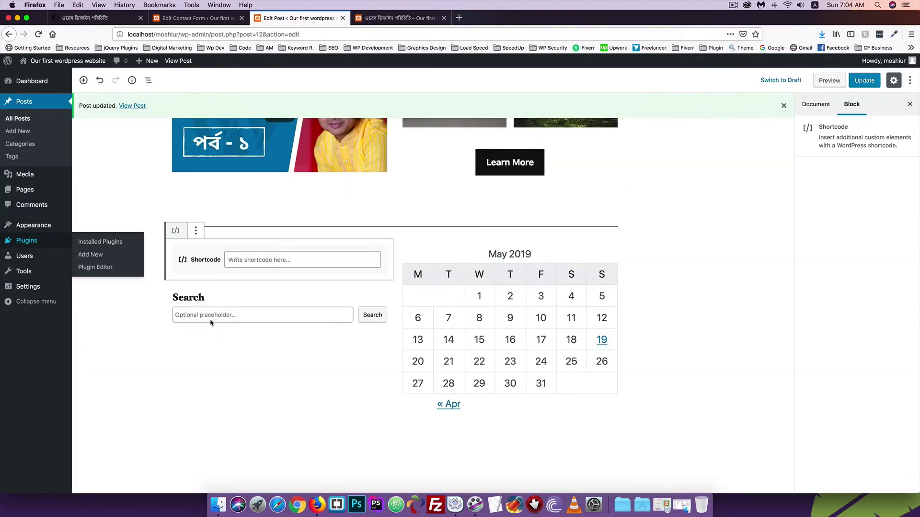
click(241, 258)
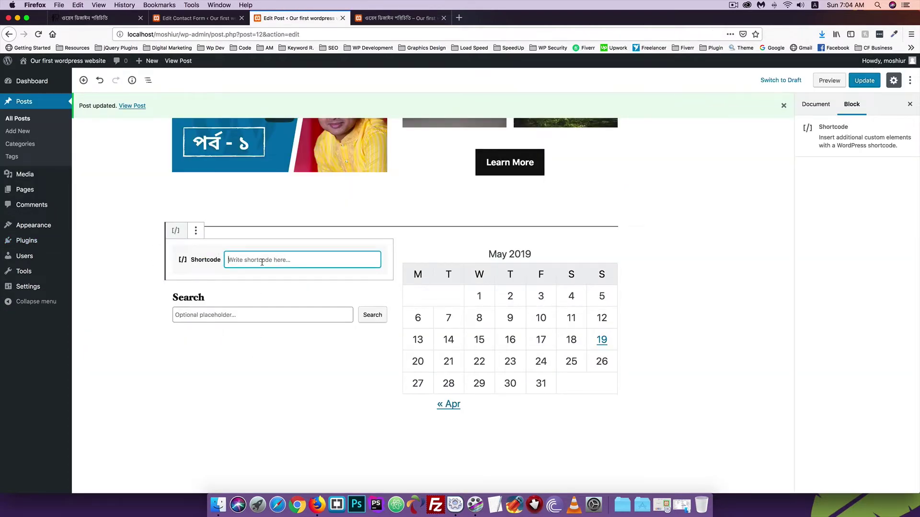
text([contact-form-7 id="43" title="Contact form 1"])
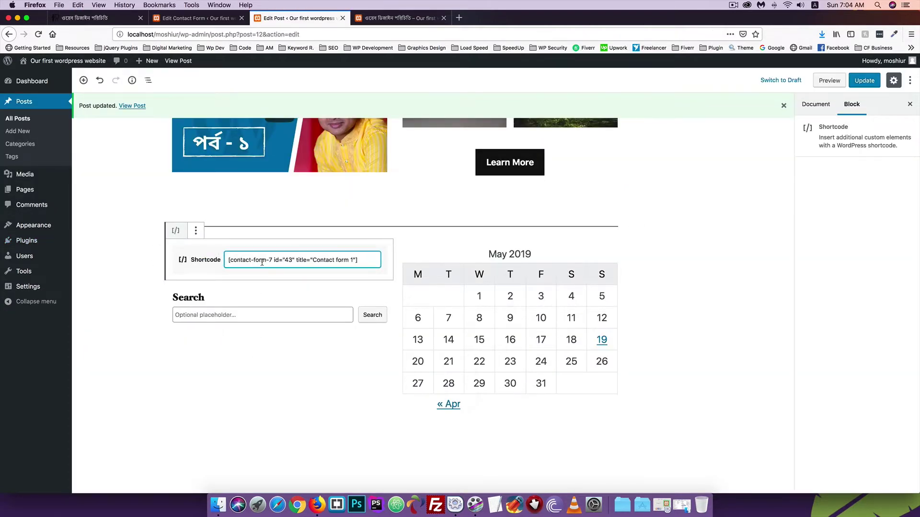
click(385, 18)
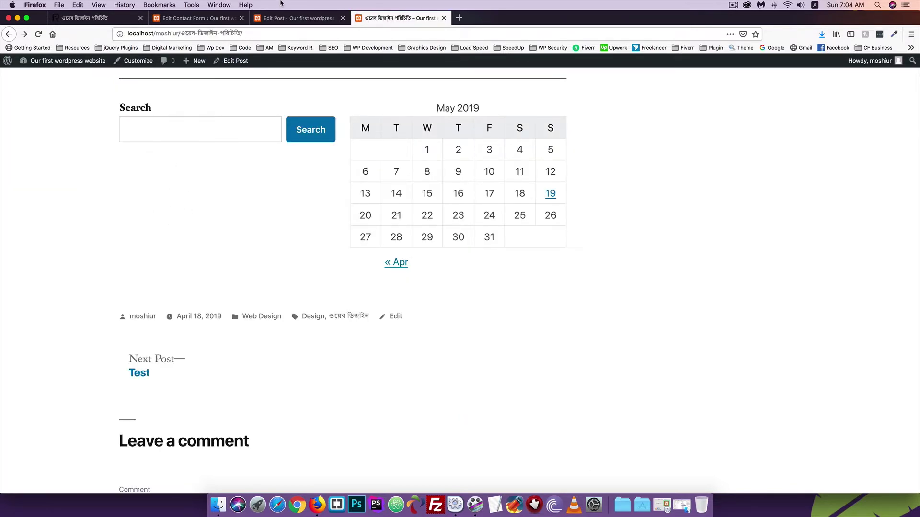
- Update the post and reload the published page to see the contact form
click(282, 18)
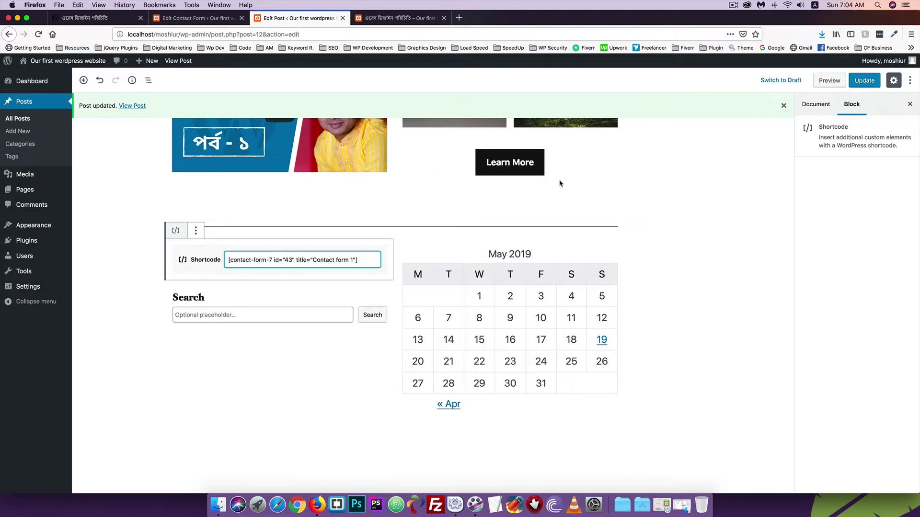
click(865, 83)
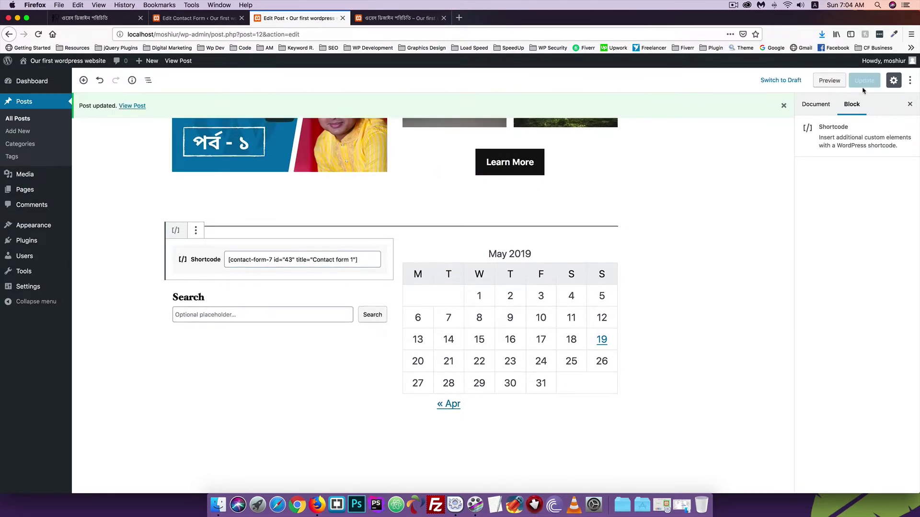
click(398, 18)
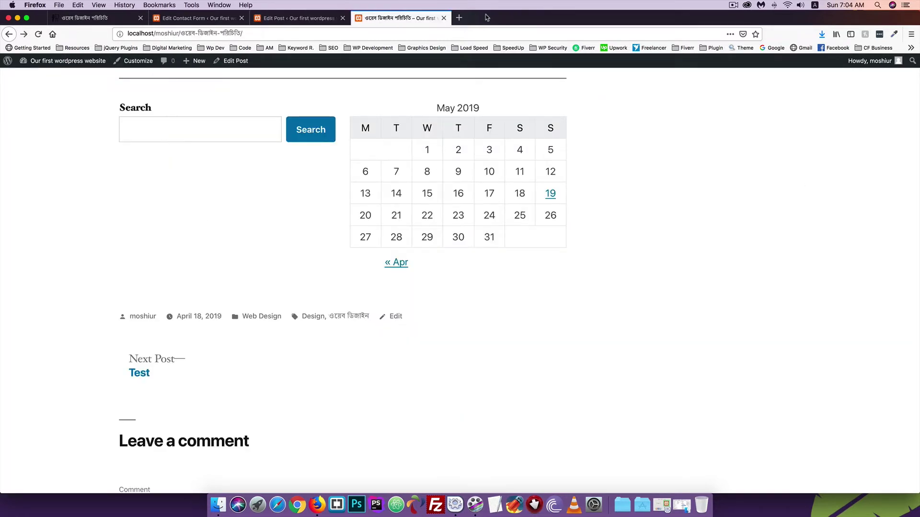
click(38, 34)
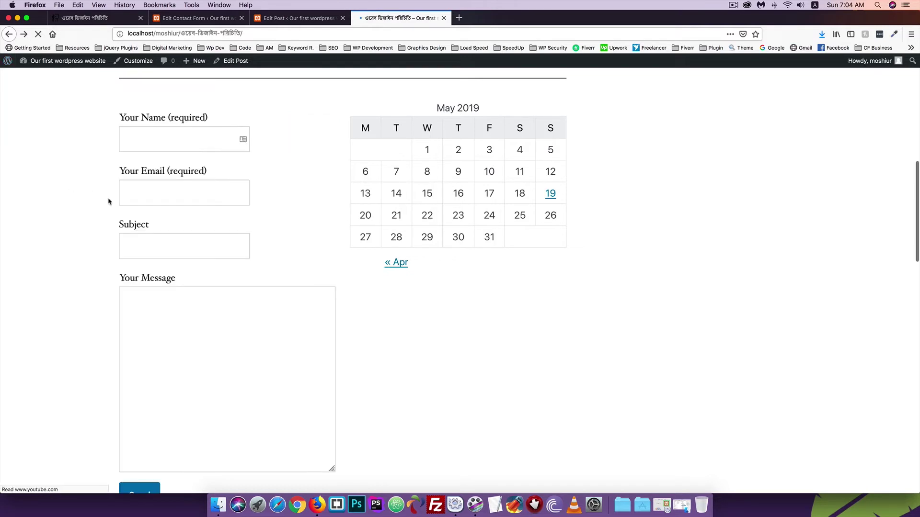
scroll(109, 200, down, 2)
scroll(109, 199, up, 5)
- Try out the form's Your Name, Your Email, Subject and Your Message fields
click(144, 243)
click(142, 309)
scroll(140, 297, down, 3)
click(139, 287)
scroll(140, 287, down, 7)
click(163, 316)
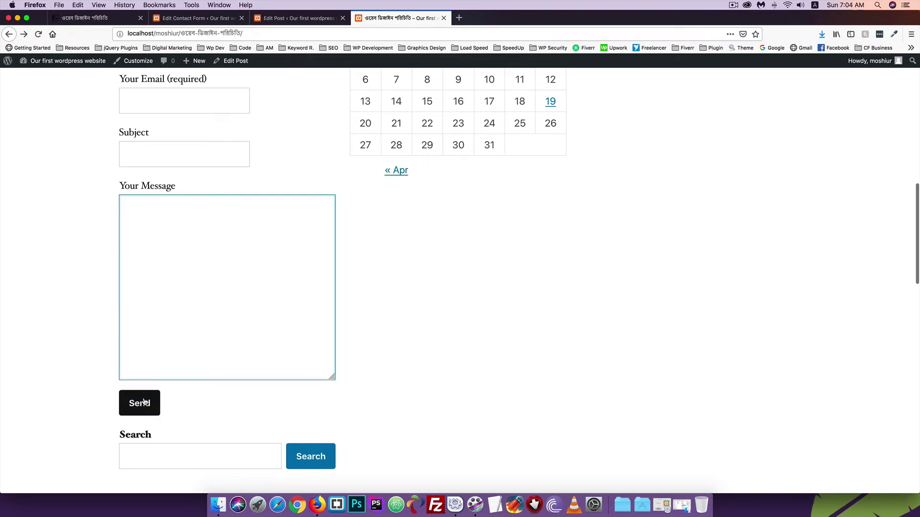
- Return to the post editor and show the Shortcode block's more-options menu
click(196, 17)
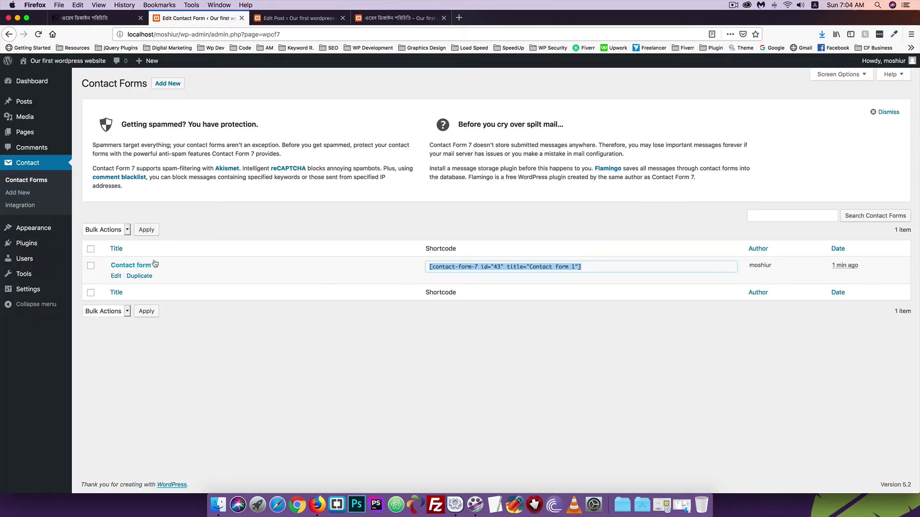
click(313, 19)
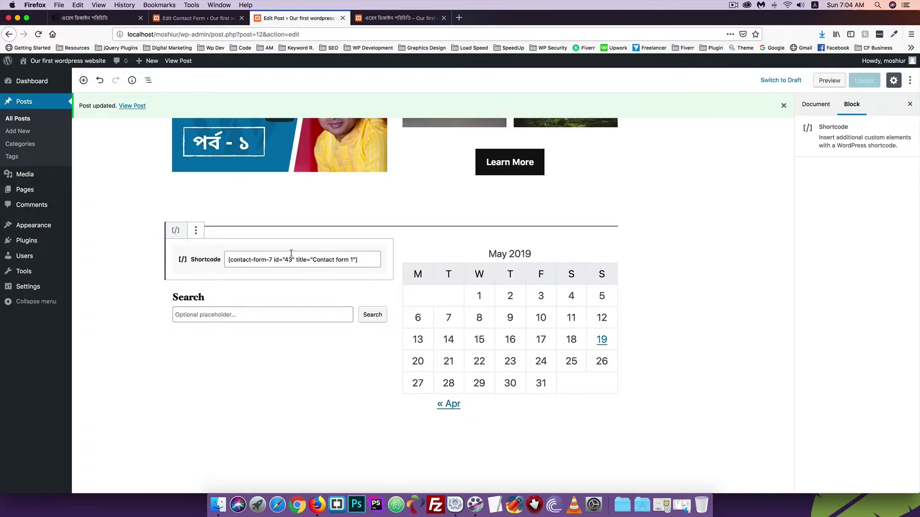
click(196, 230)
- Close the block options and open the inserter's Widgets category below the Calendar block
click(349, 260)
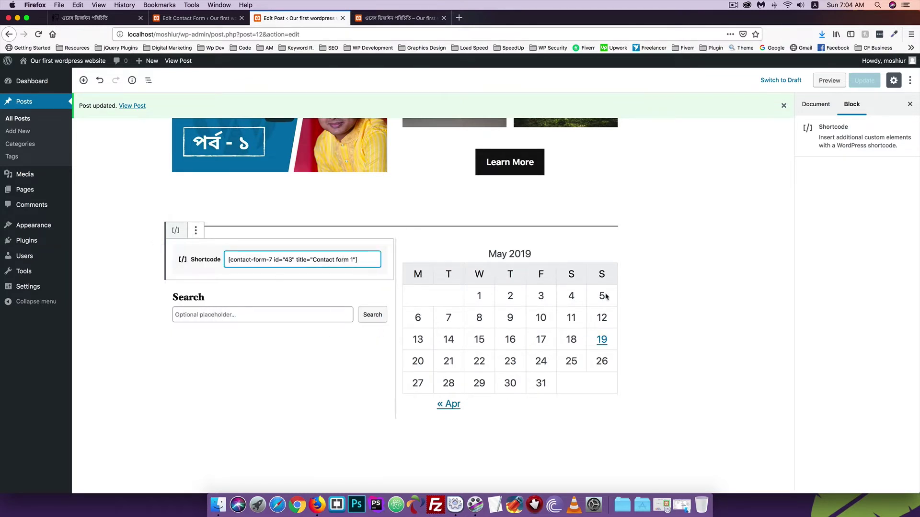
click(577, 321)
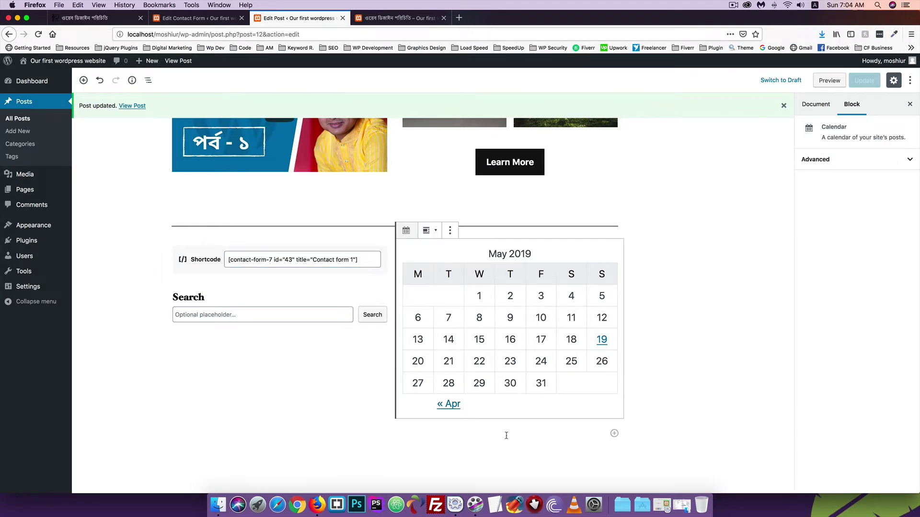
click(615, 435)
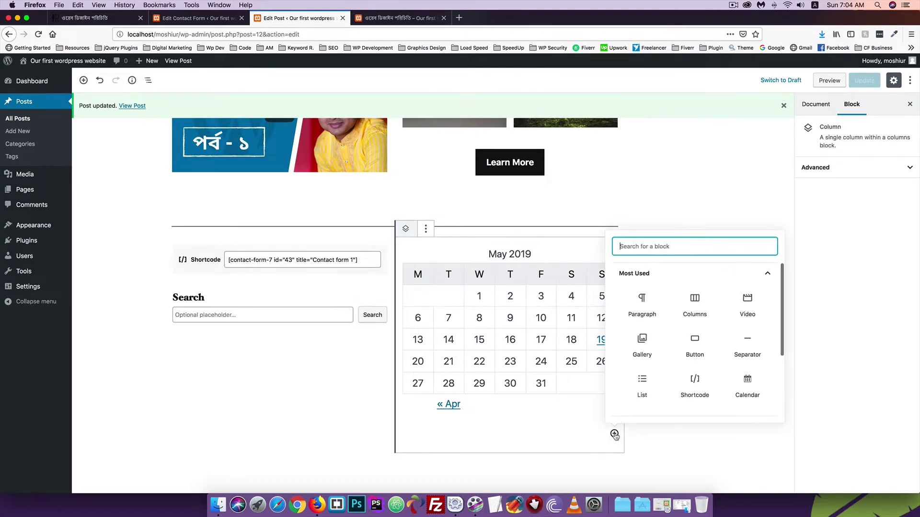
scroll(675, 353, down, 3)
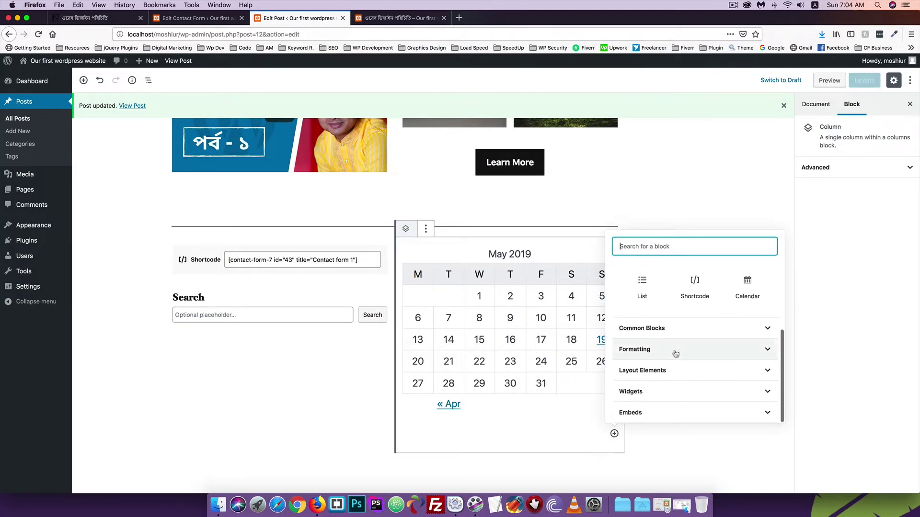
click(639, 392)
scroll(696, 367, down, 1)
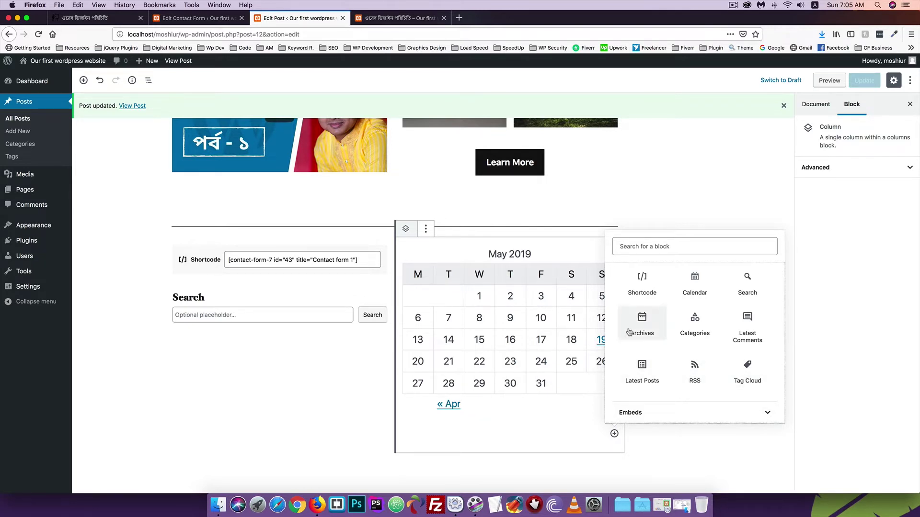
scroll(630, 294, up, 1)
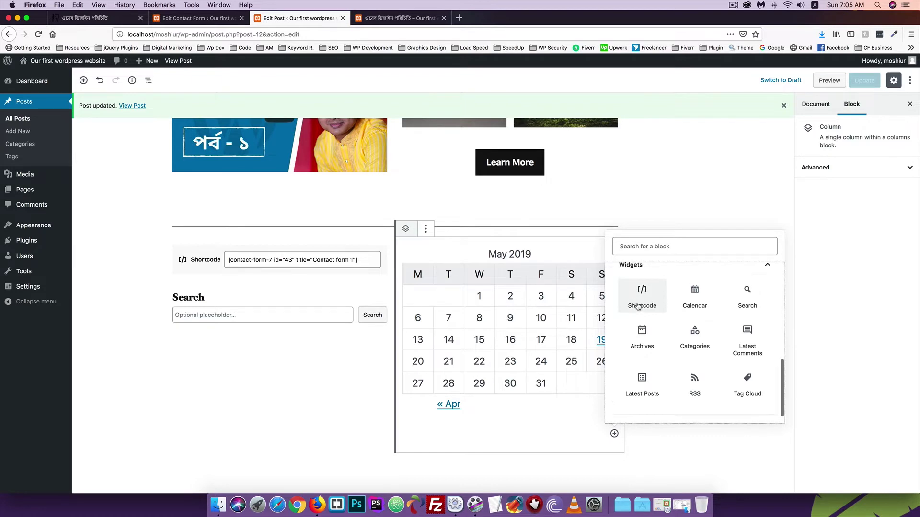
scroll(644, 293, up, 3)
scroll(644, 297, down, 4)
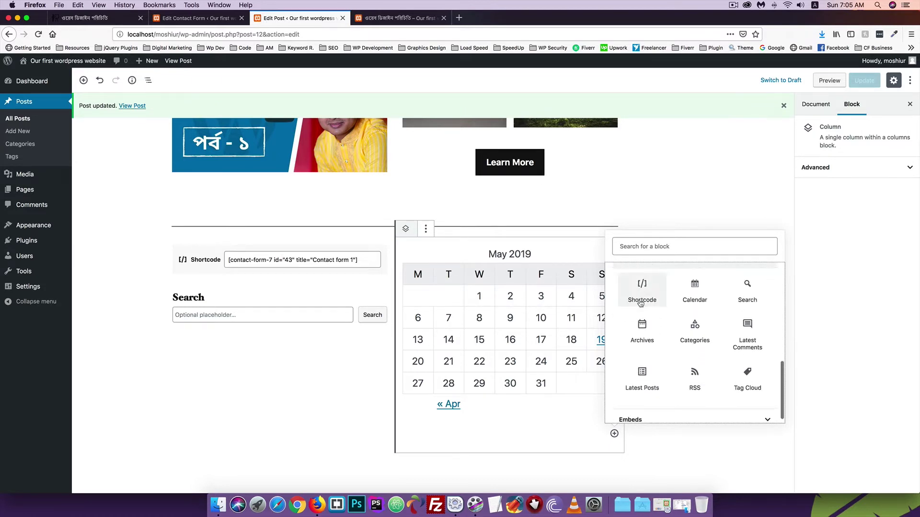
scroll(637, 330, down, 1)
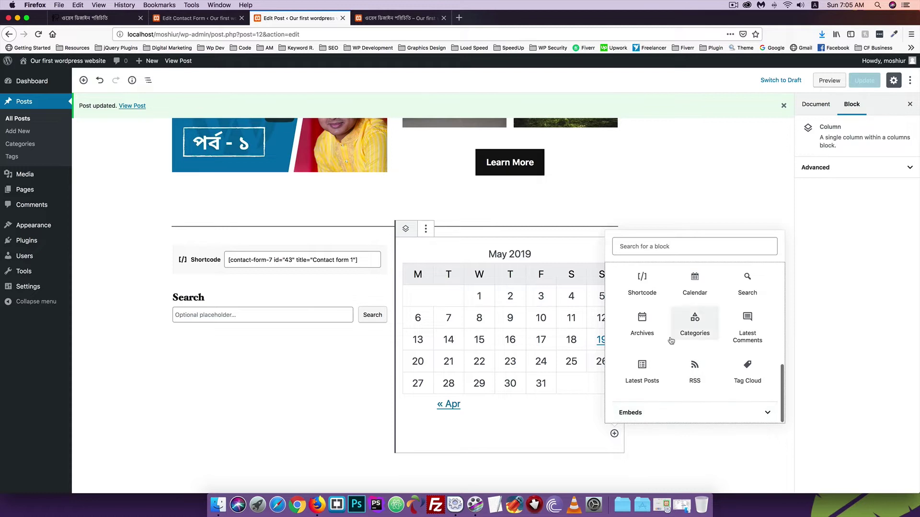
click(641, 374)
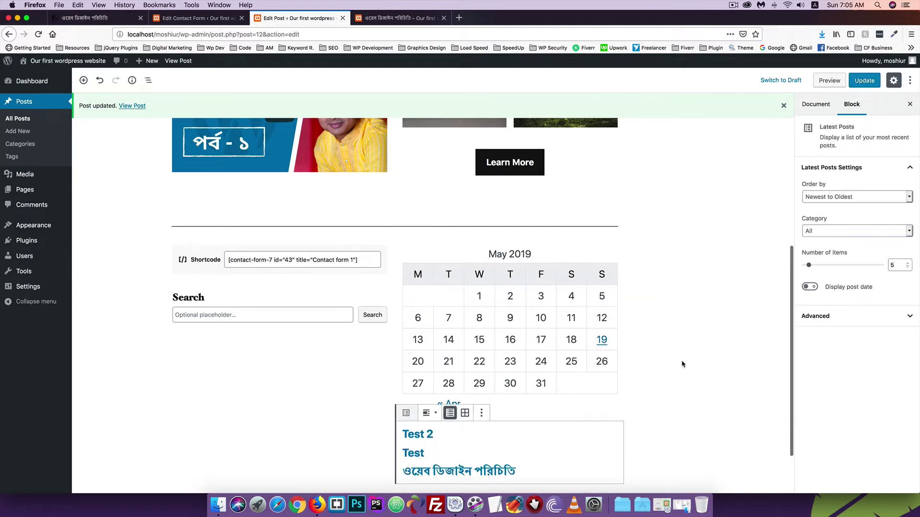
- Switch Latest Posts to grid view, keep newest-to-oldest order, and filter to the Web Design category
scroll(585, 370, down, 3)
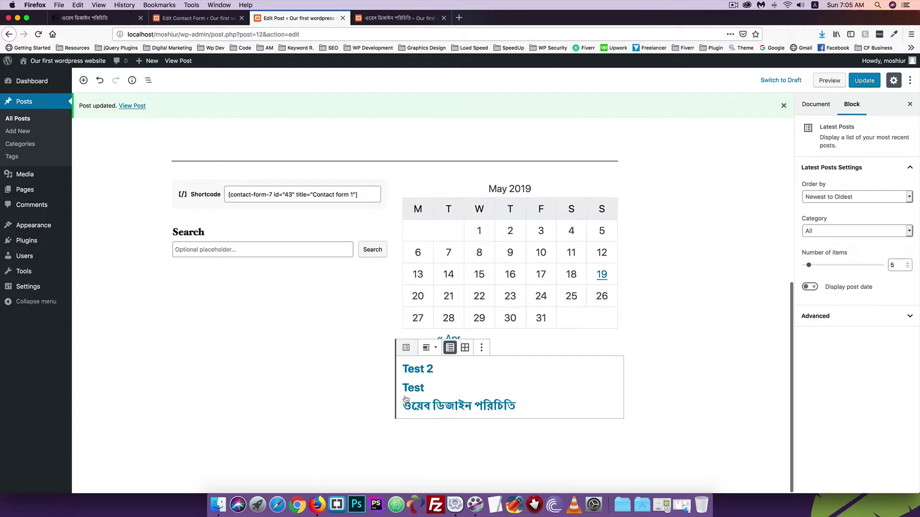
click(463, 350)
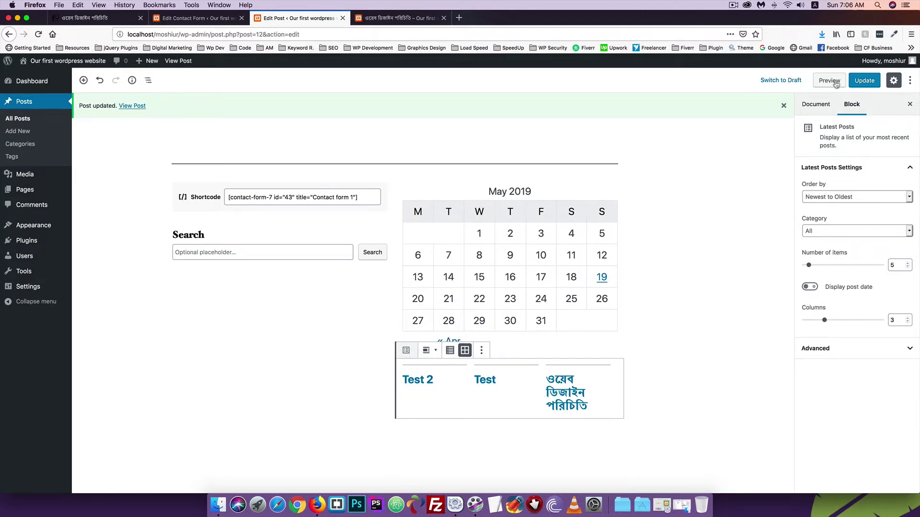
click(830, 199)
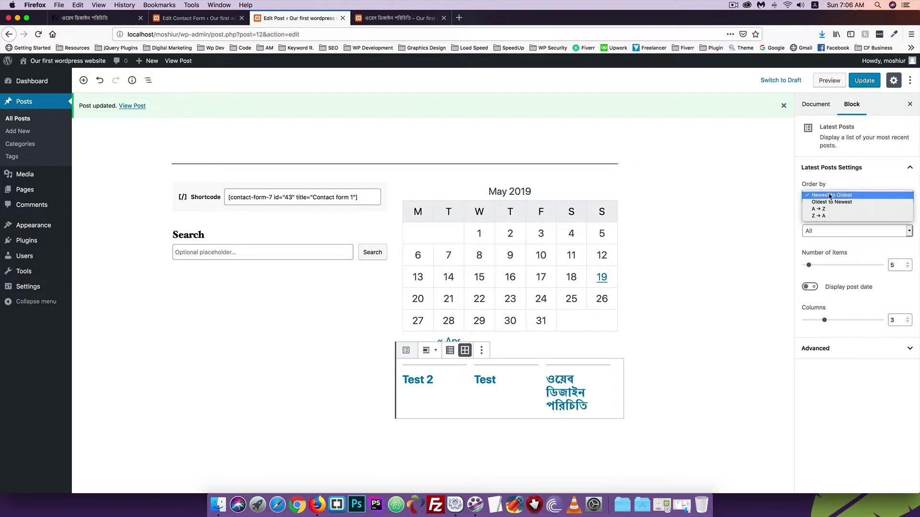
click(837, 194)
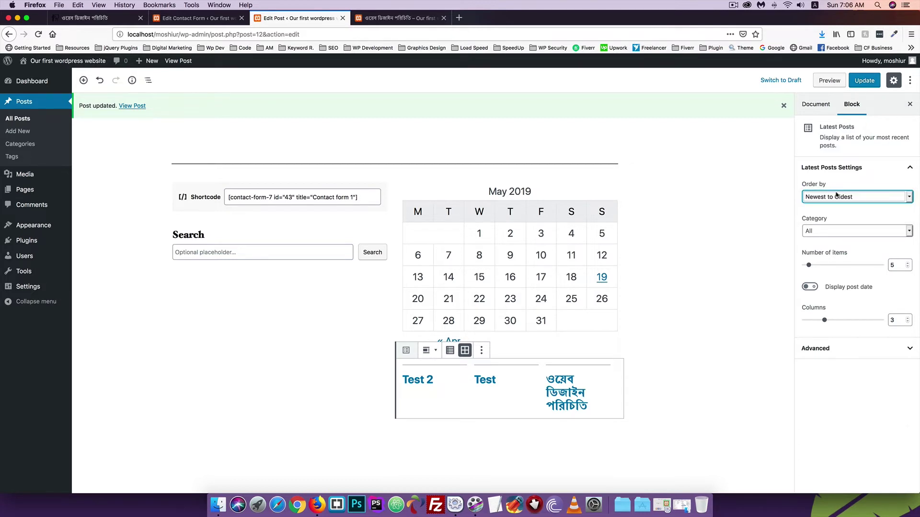
click(825, 231)
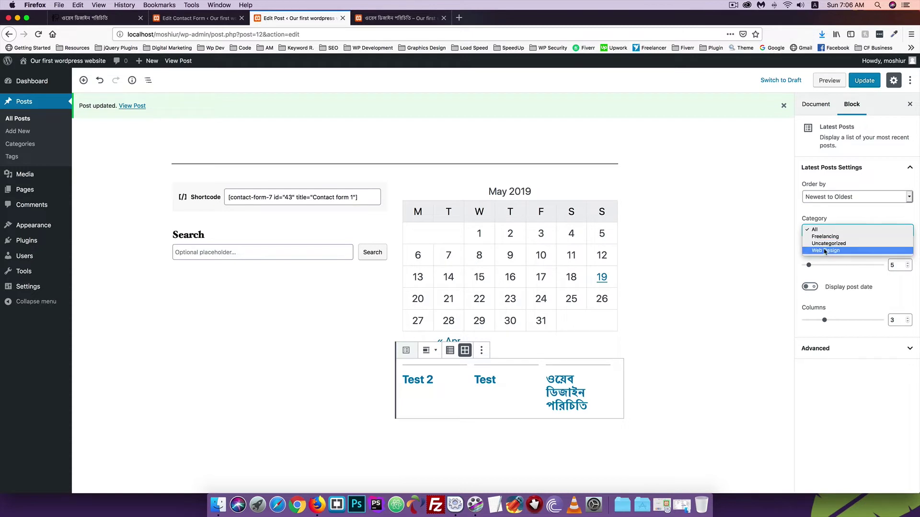
click(825, 251)
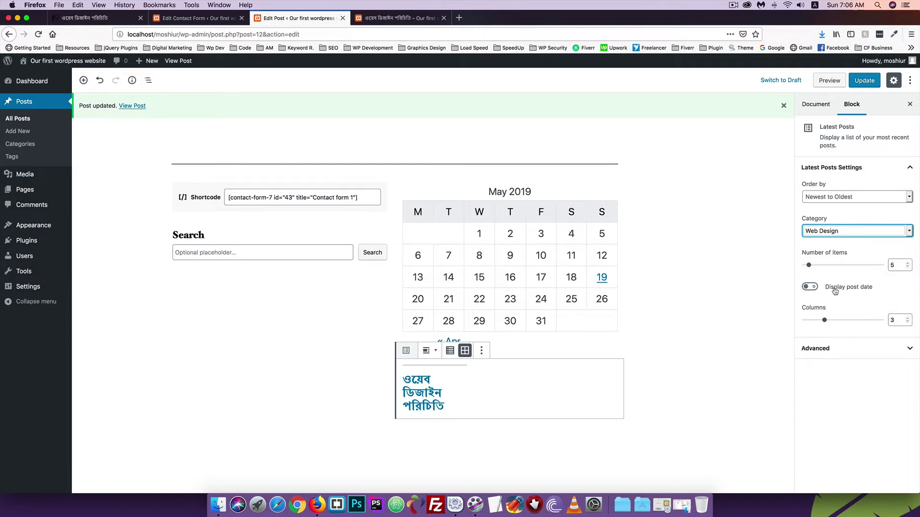
- Show post dates, set the grid to 2 columns, and update the post
click(815, 288)
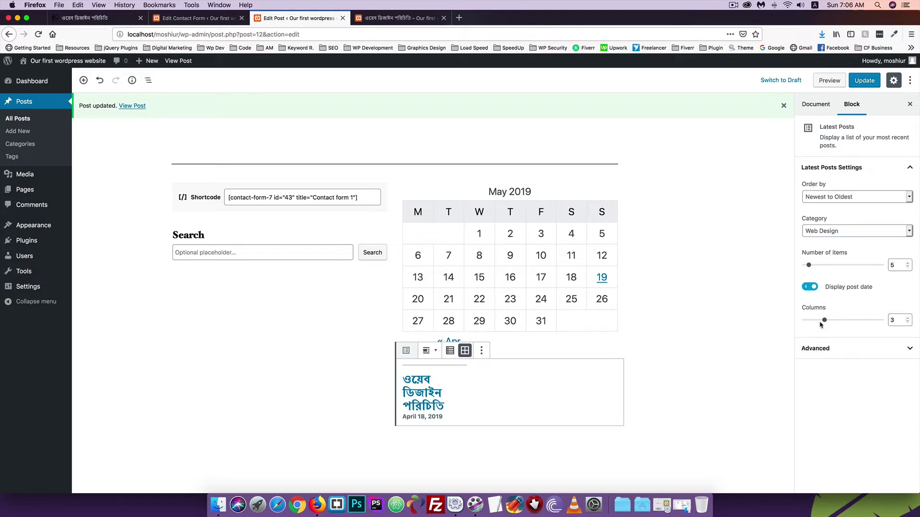
drag(825, 322, 805, 324)
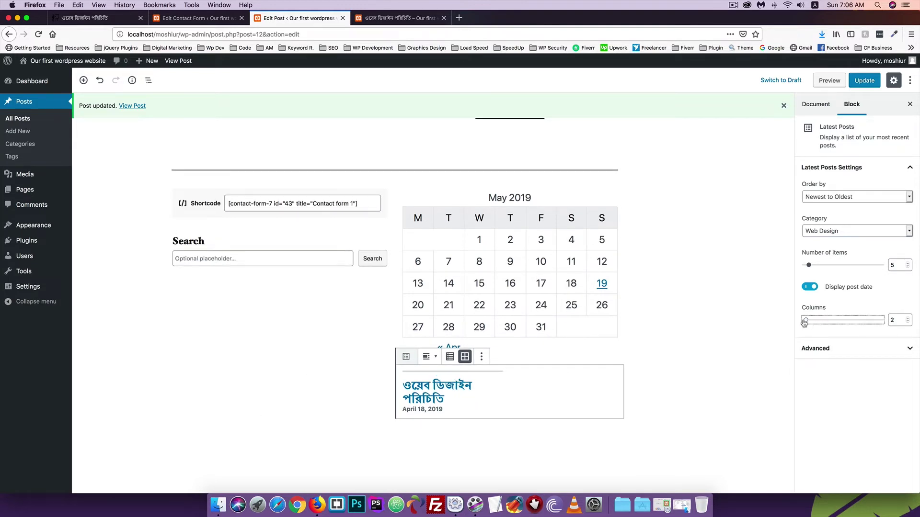
click(908, 318)
click(908, 322)
click(864, 80)
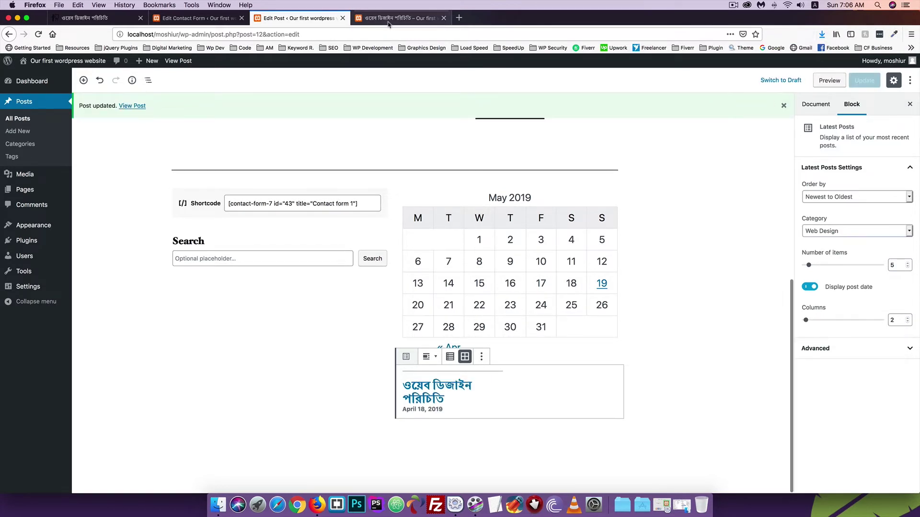
click(391, 19)
click(39, 34)
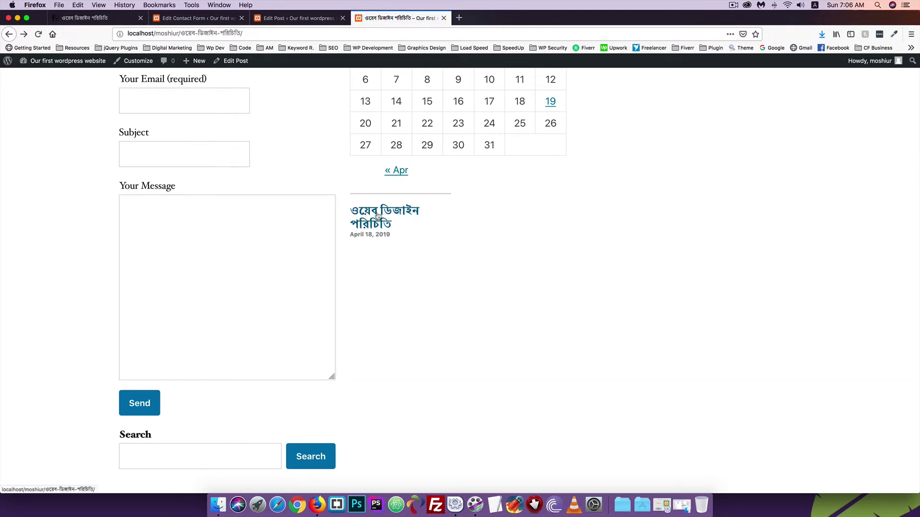
click(307, 18)
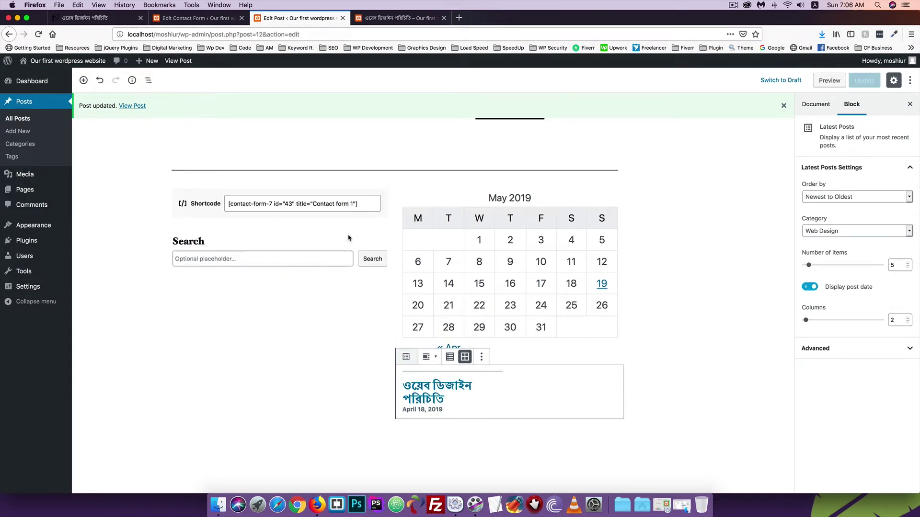
- Insert a Vimeo block from the Embeds category below Latest Posts in the right column
scroll(485, 418, down, 1)
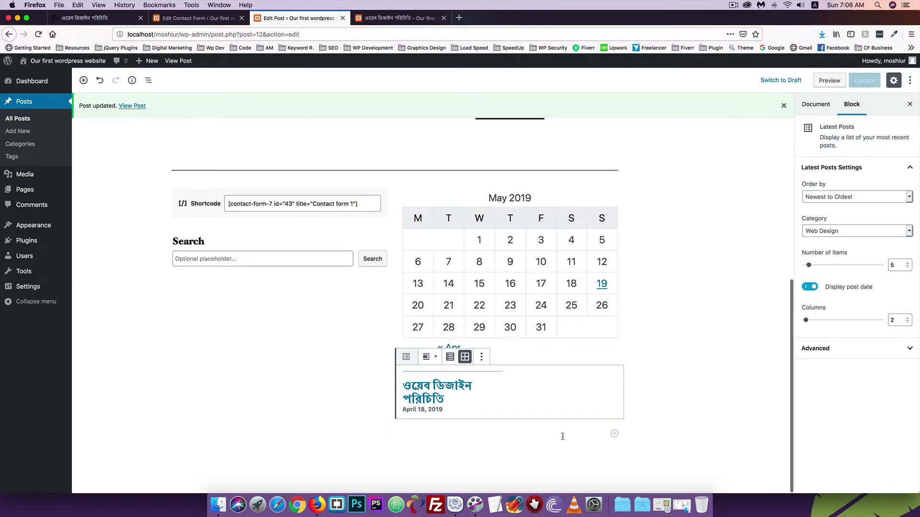
click(614, 434)
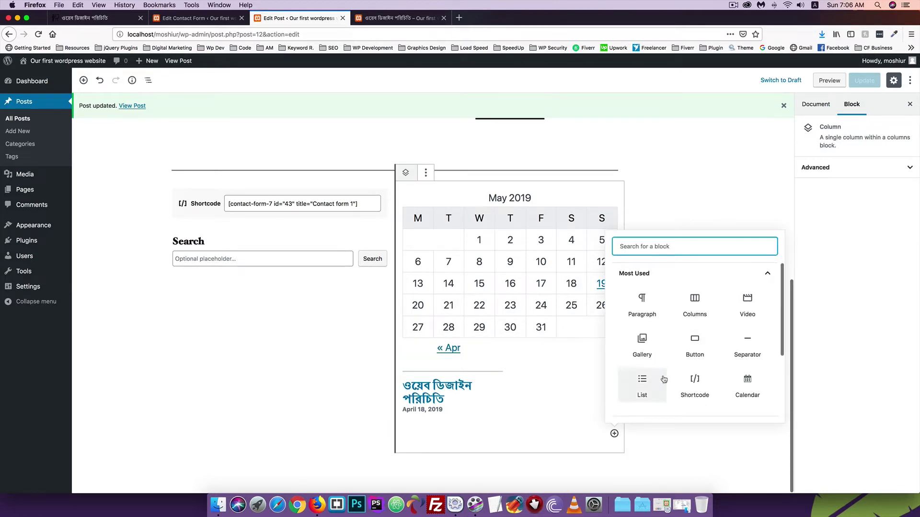
scroll(656, 380, down, 4)
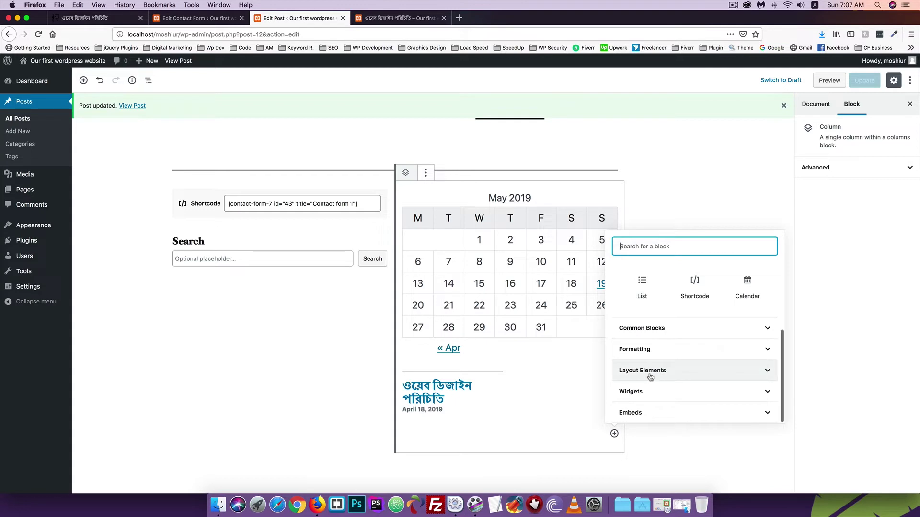
click(648, 415)
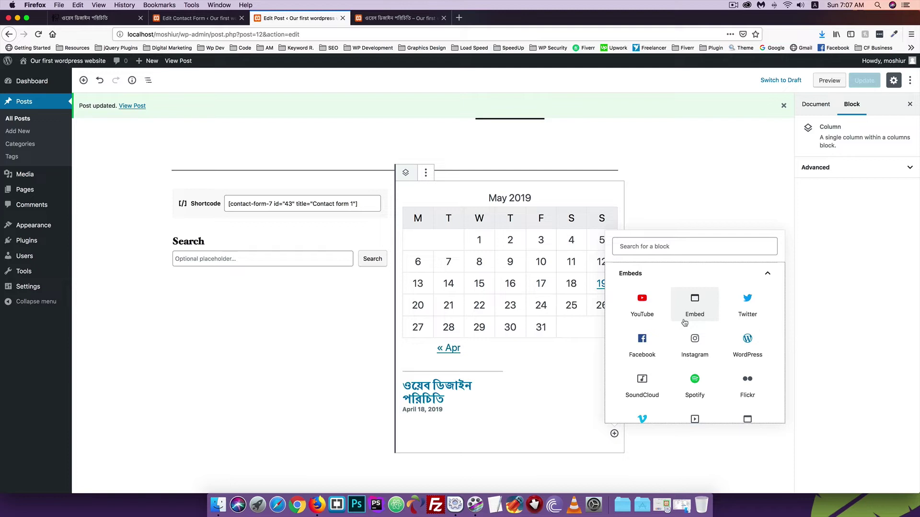
scroll(685, 324, down, 10)
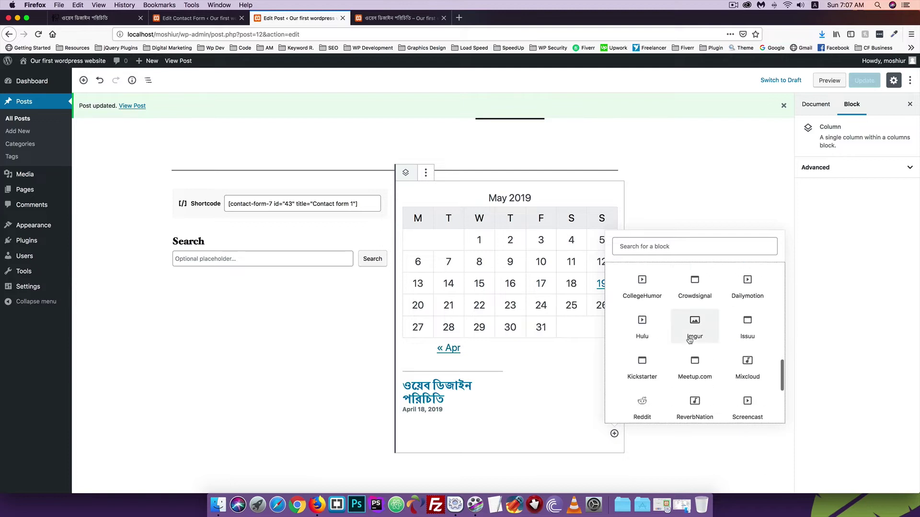
scroll(690, 340, down, 1)
scroll(690, 340, up, 5)
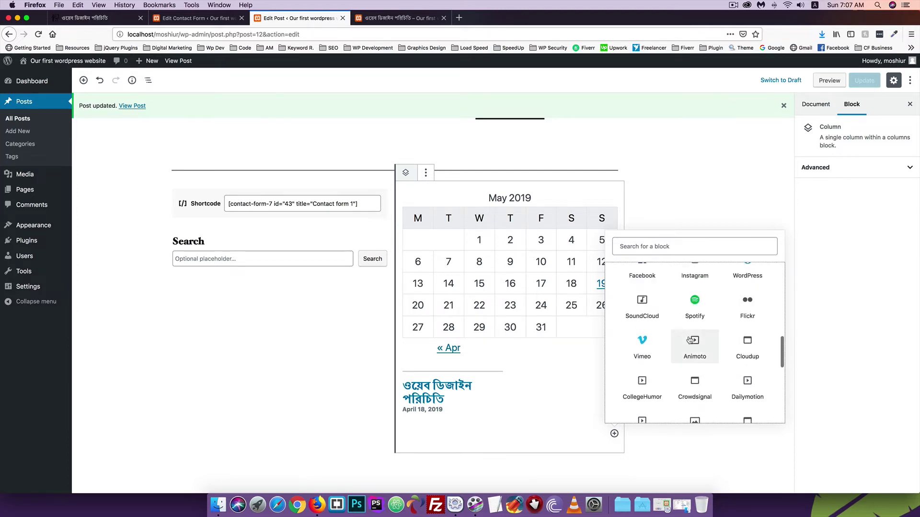
click(640, 348)
scroll(550, 378, down, 3)
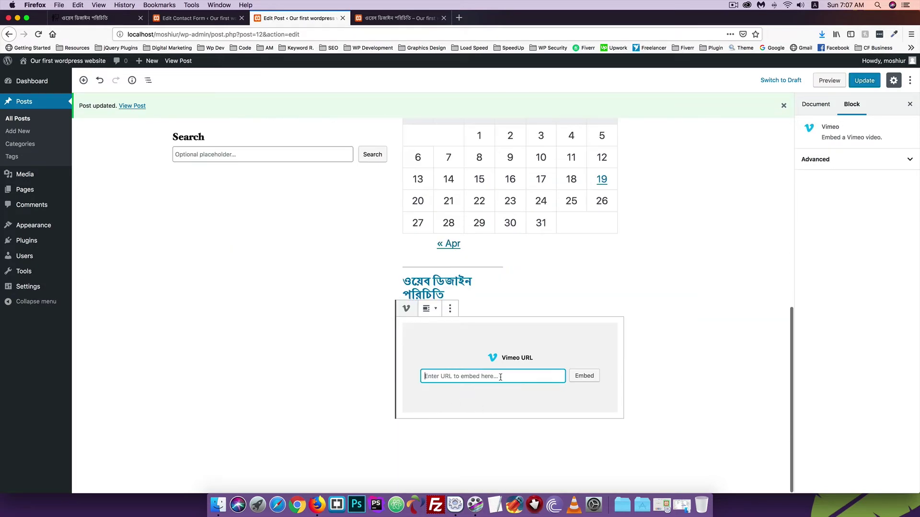
click(459, 17)
- Go to vimeo.com, search for 'wordpress', and open the 'What is WordPress?' video
text(vi)
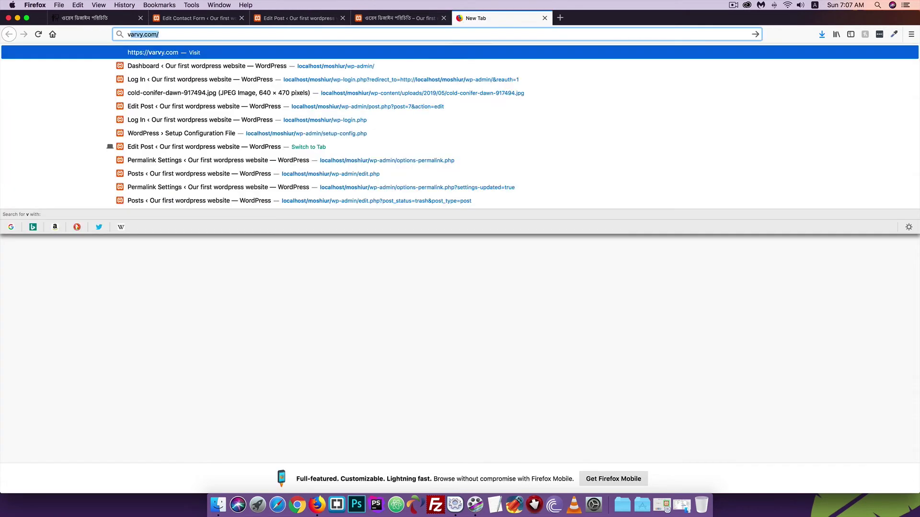
text(meo.com)
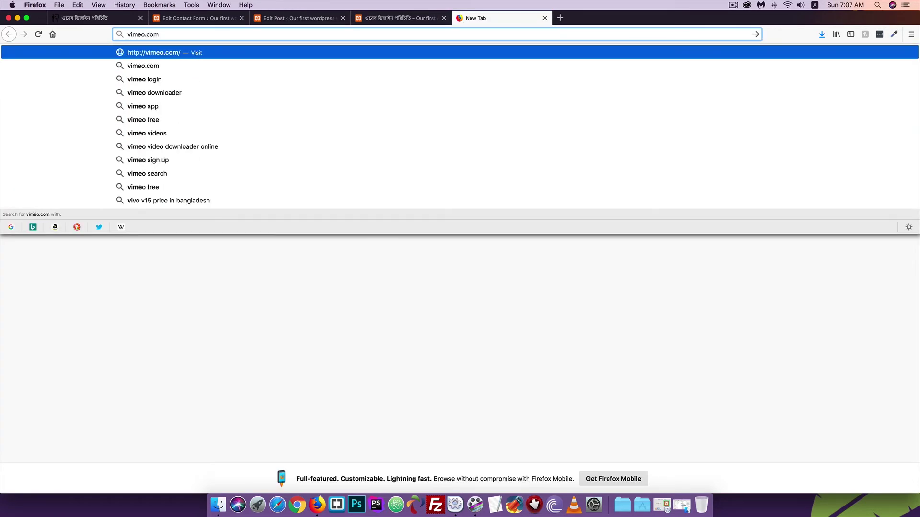
key(Return)
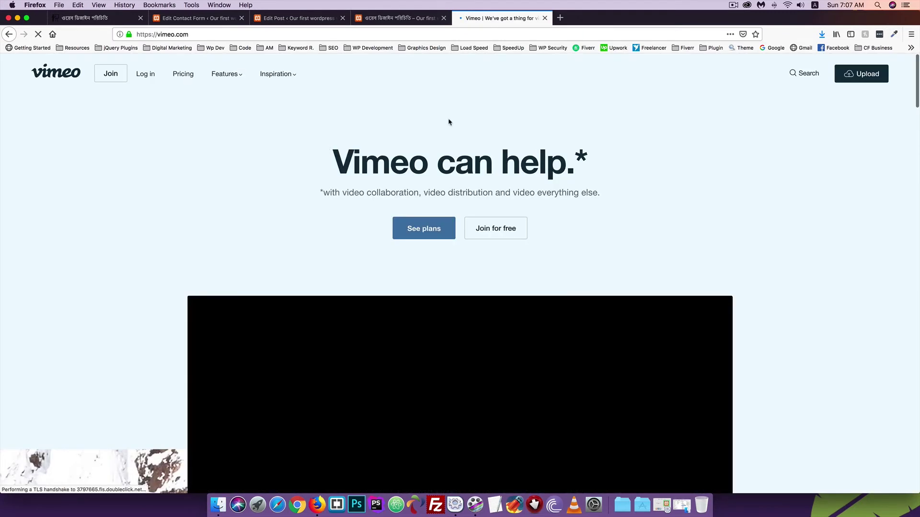
scroll(384, 302, down, 3)
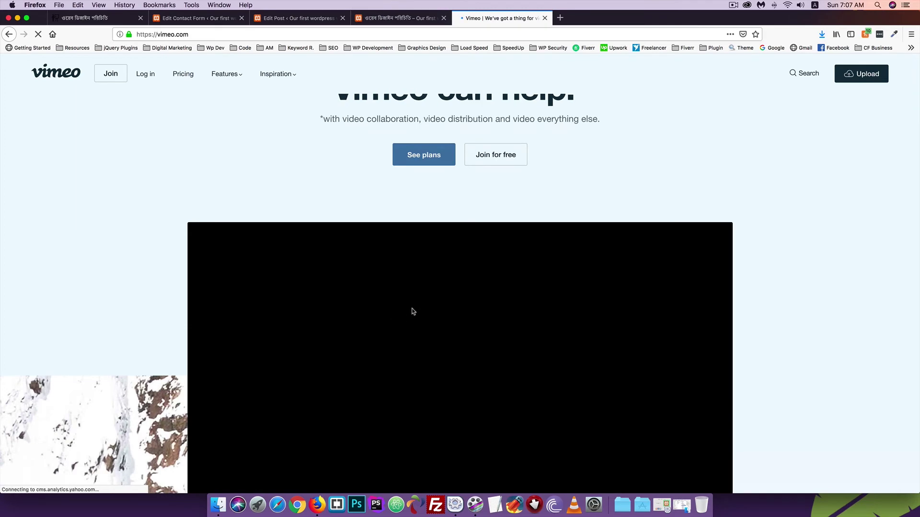
scroll(381, 314, down, 4)
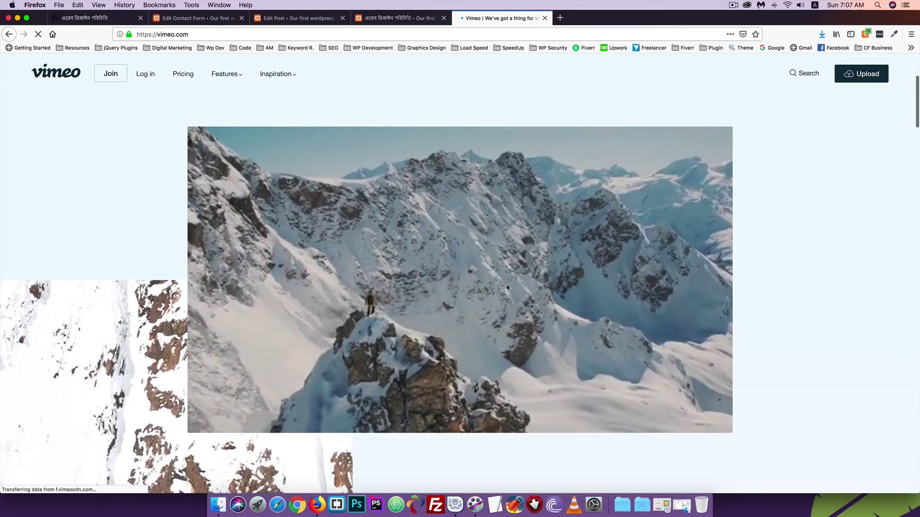
scroll(464, 296, up, 2)
scroll(463, 296, up, 2)
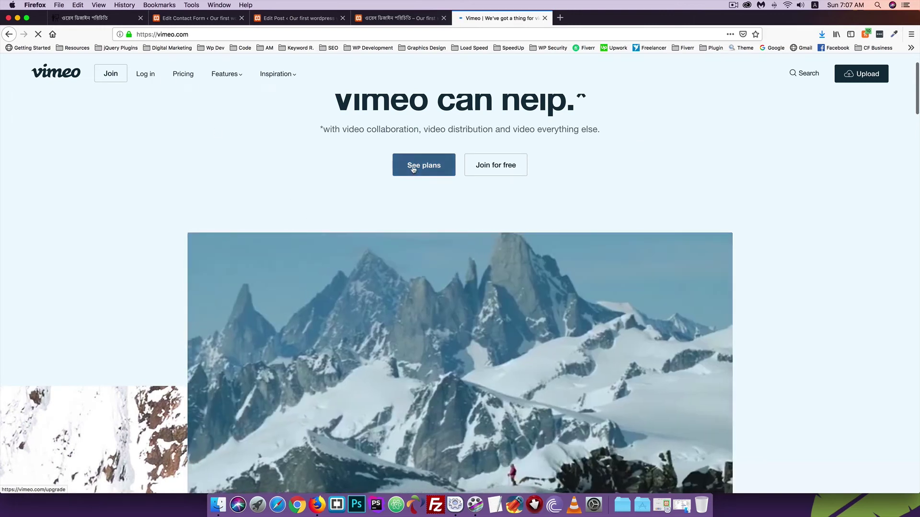
text(wordpress)
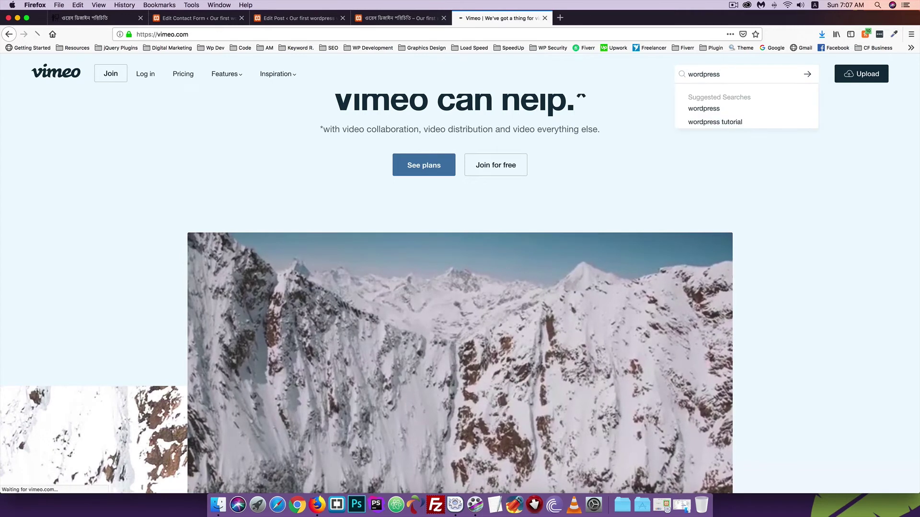
key(Return)
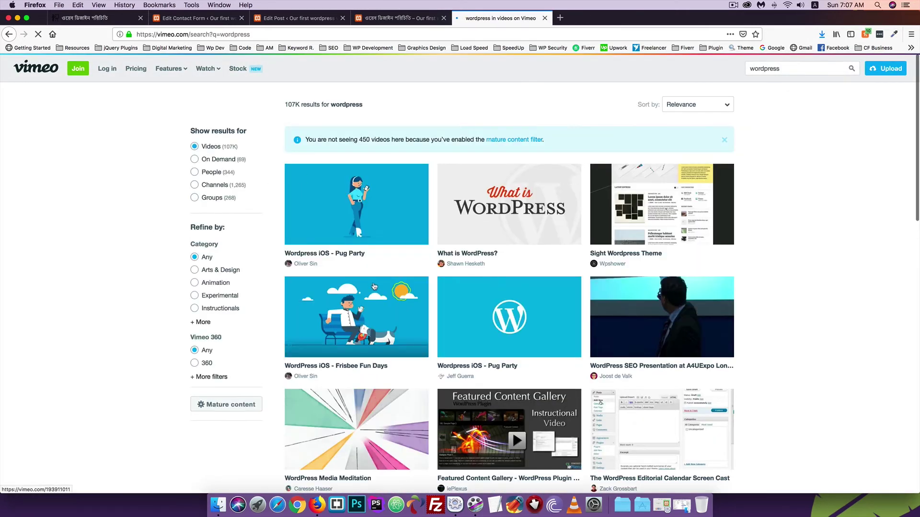
click(508, 208)
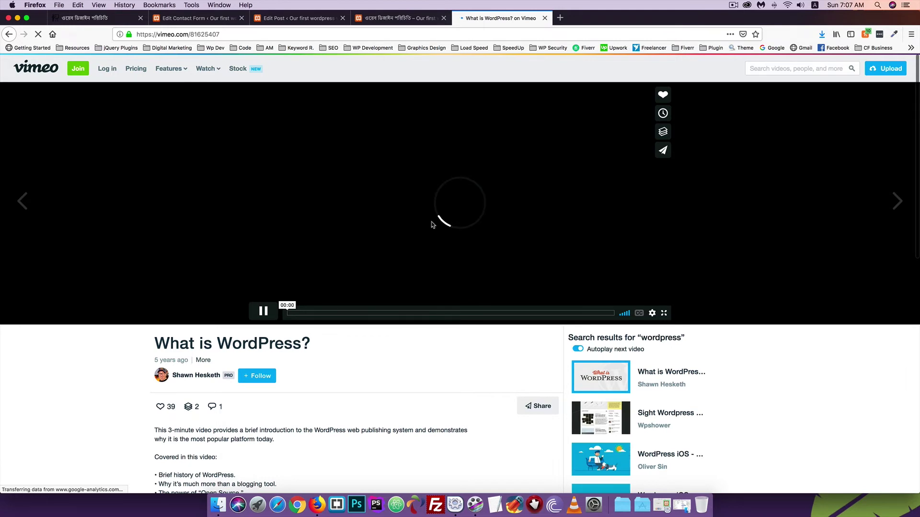
- Pause the 'What is WordPress?' video and check its playback settings
click(419, 193)
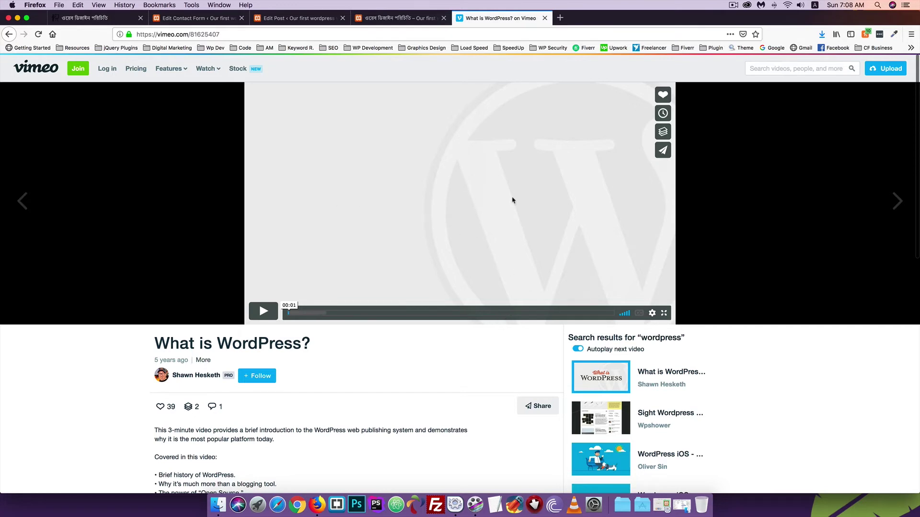
click(654, 315)
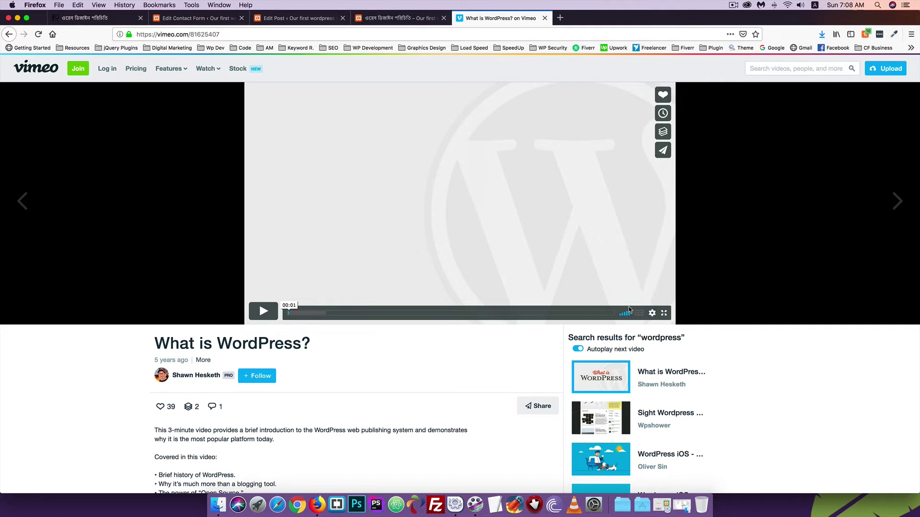
right_click(463, 152)
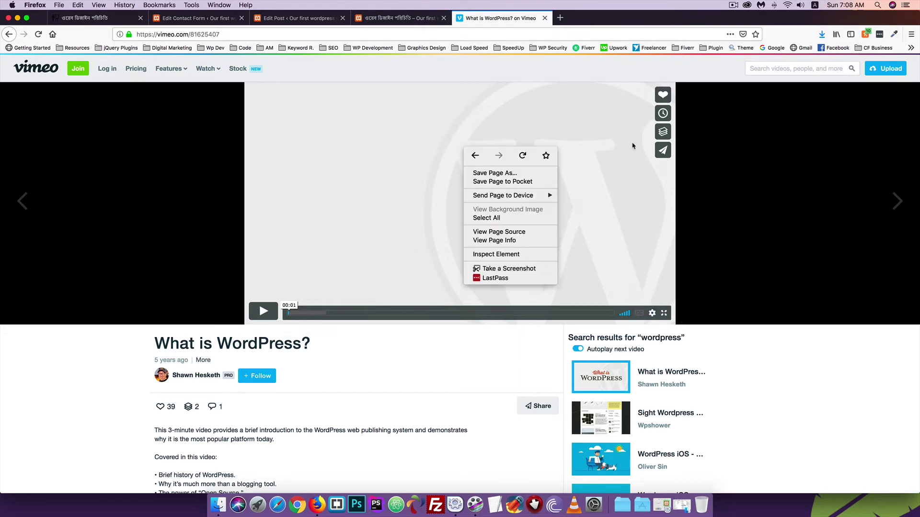
click(664, 152)
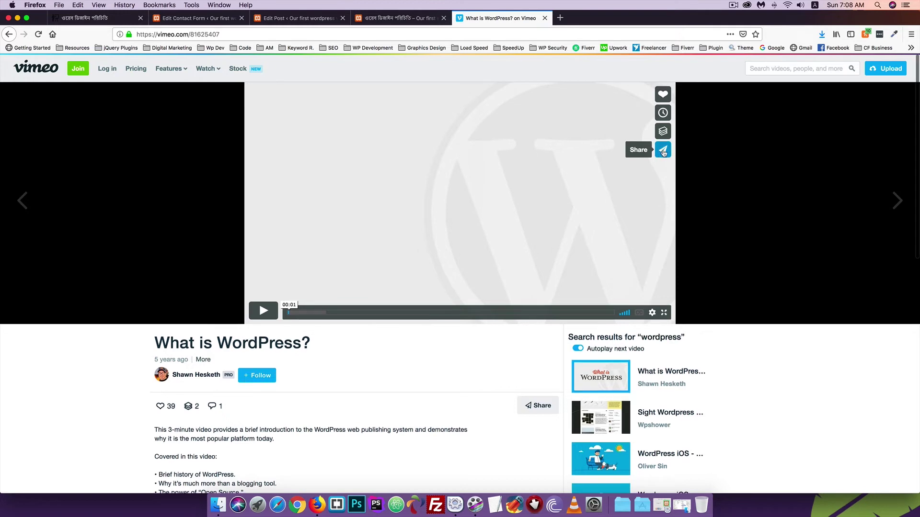
- Copy the video's full embed code from the Share options and return to the post editor
click(663, 151)
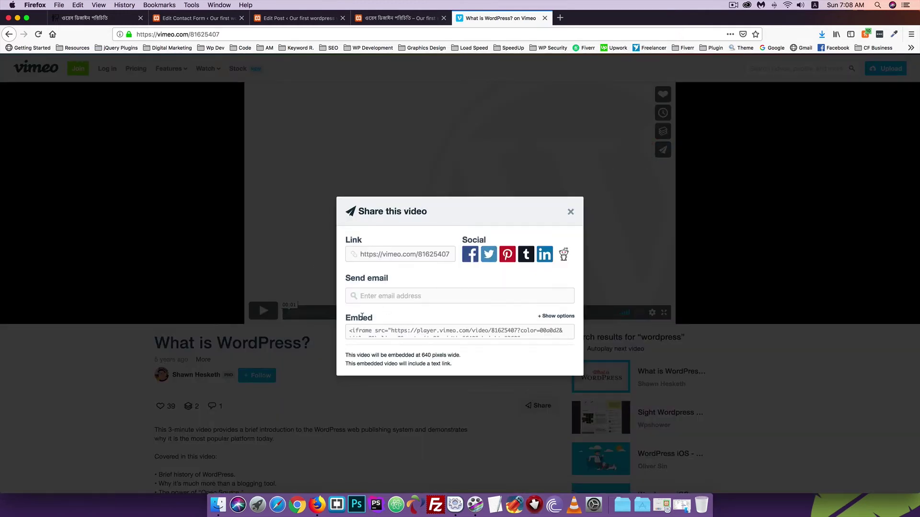
scroll(388, 326, down, 2)
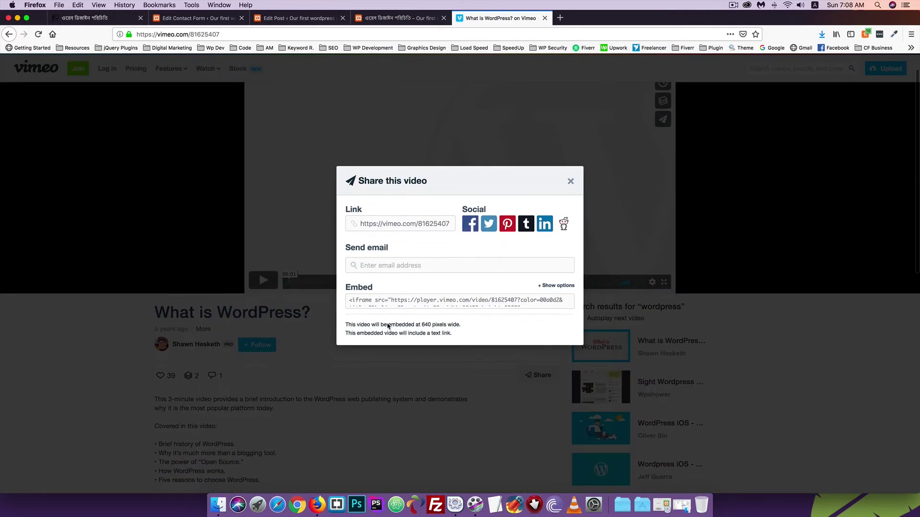
click(551, 287)
click(385, 215)
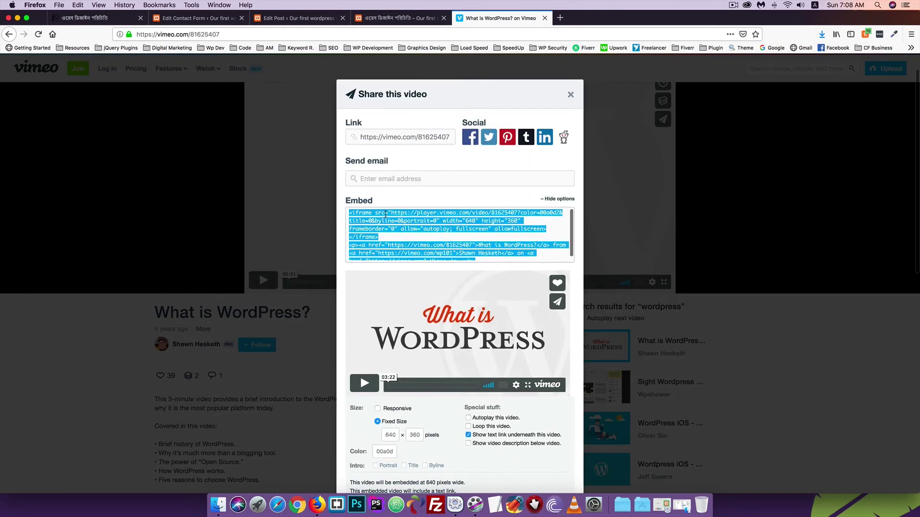
right_click(386, 215)
click(404, 243)
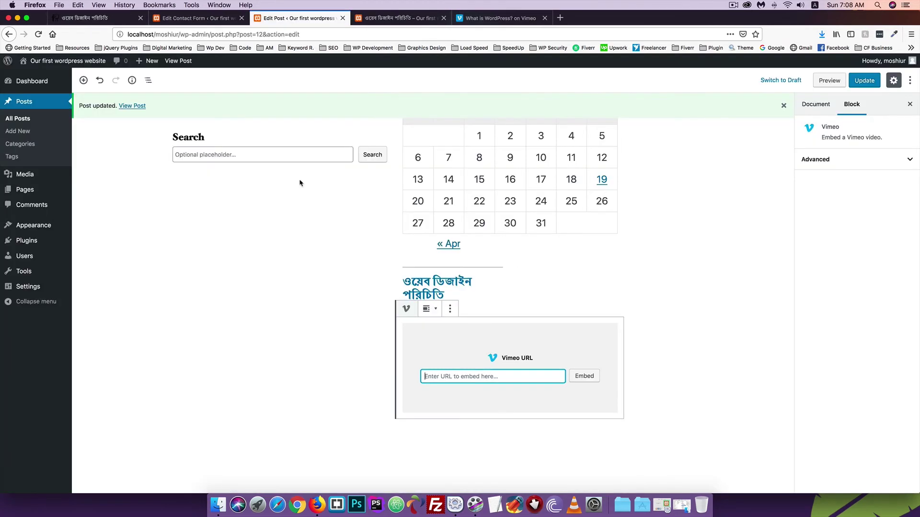
click(297, 18)
- Replace the rejected embed code with the vimeo.com page URL and embed the video
key(super+v)
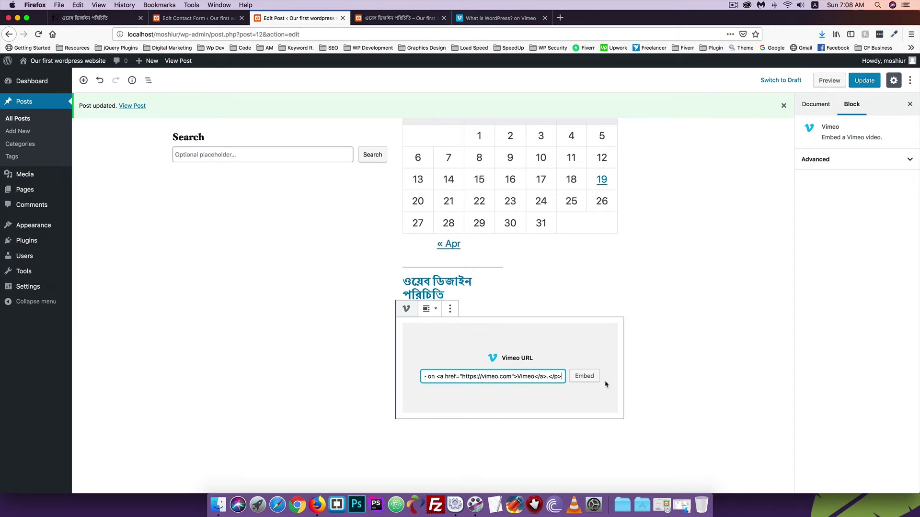
click(587, 380)
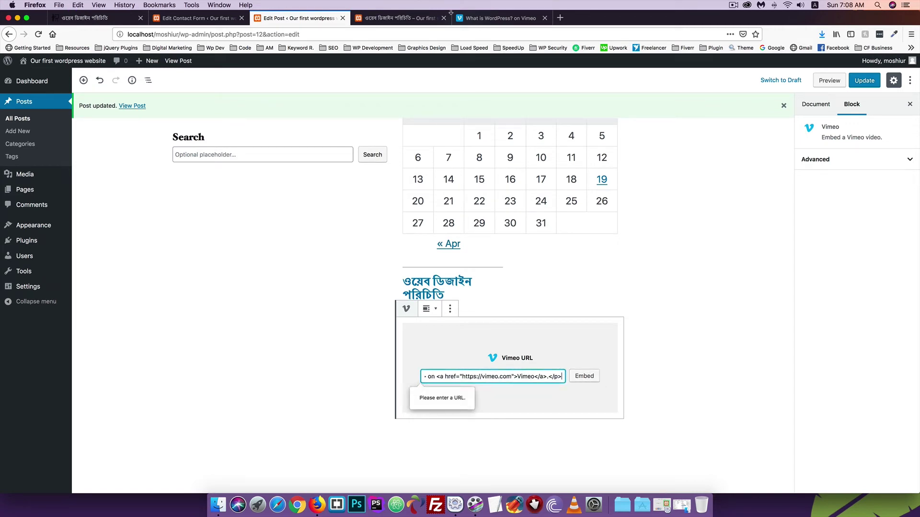
click(470, 18)
click(259, 34)
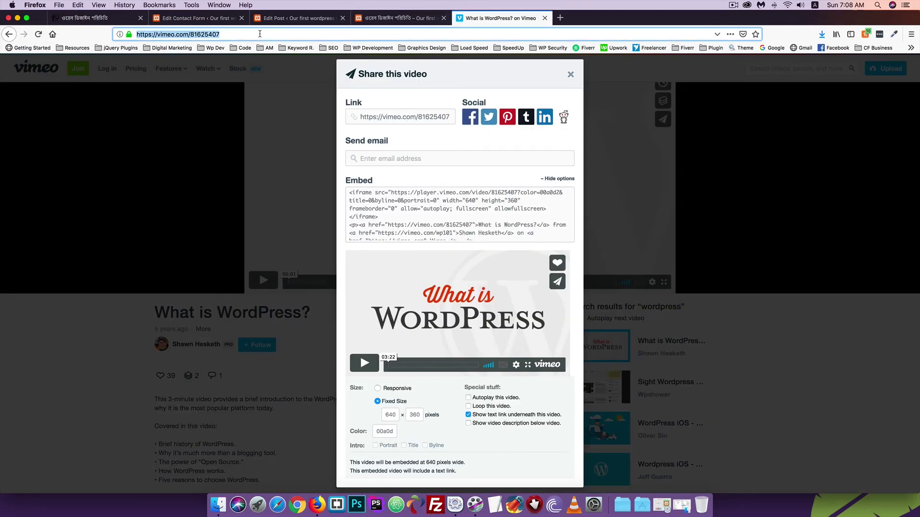
click(297, 19)
key(super+v)
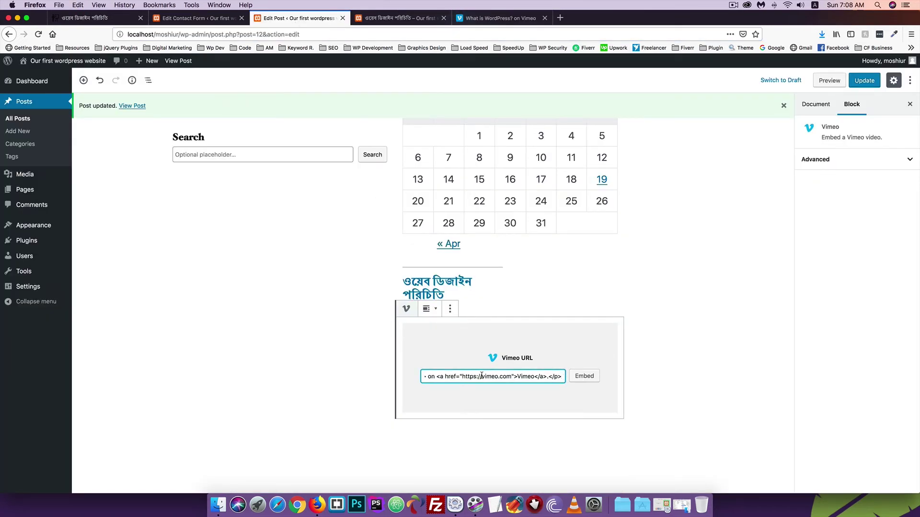
key(super+a)
key(BackSpace)
key(super+v)
click(589, 376)
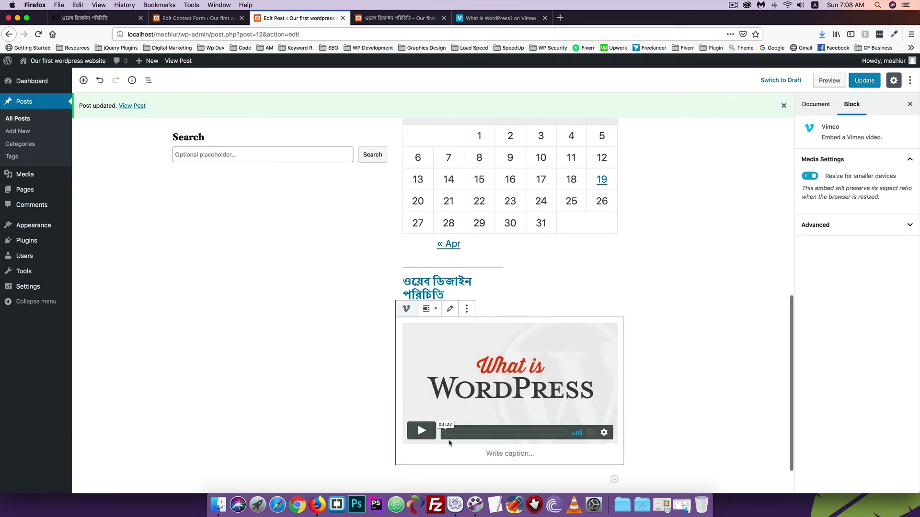
- Update the post and reload the published page to confirm the video appears
click(864, 80)
click(357, 19)
click(38, 33)
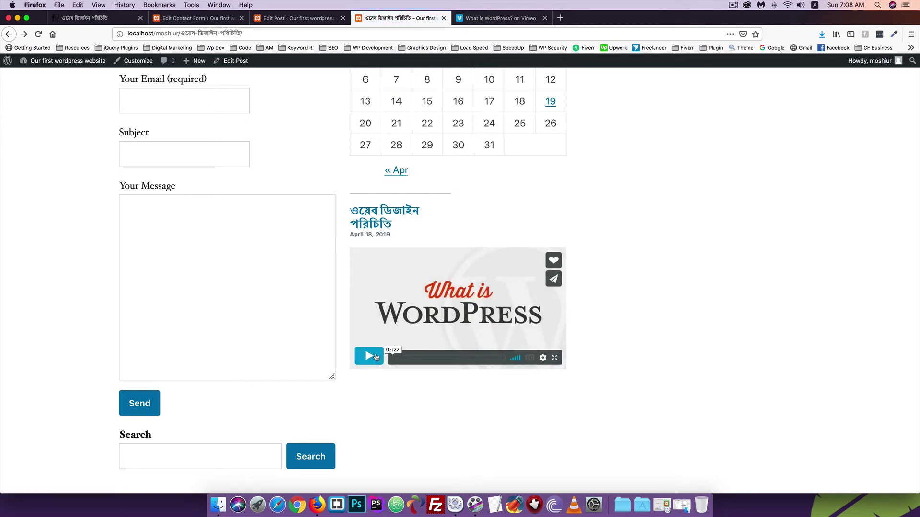
click(293, 18)
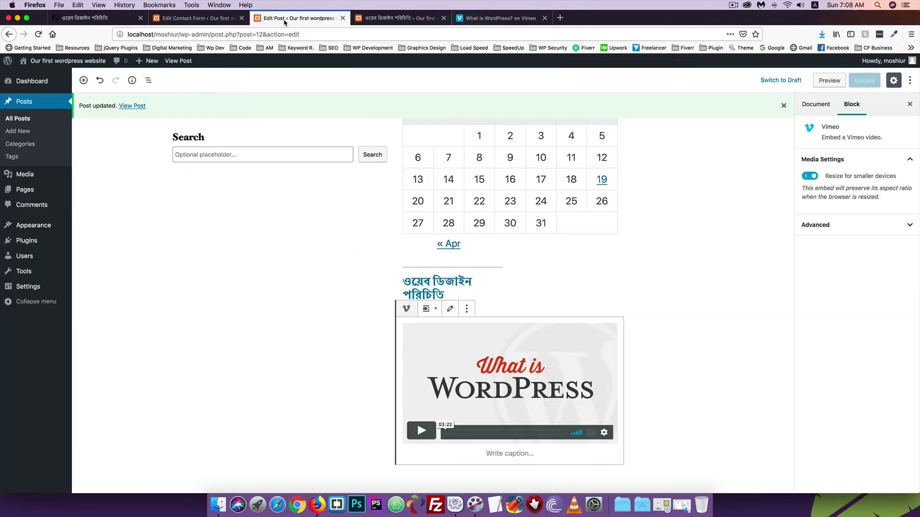
- Open the Posts list in a new browser tab
scroll(482, 333, up, 10)
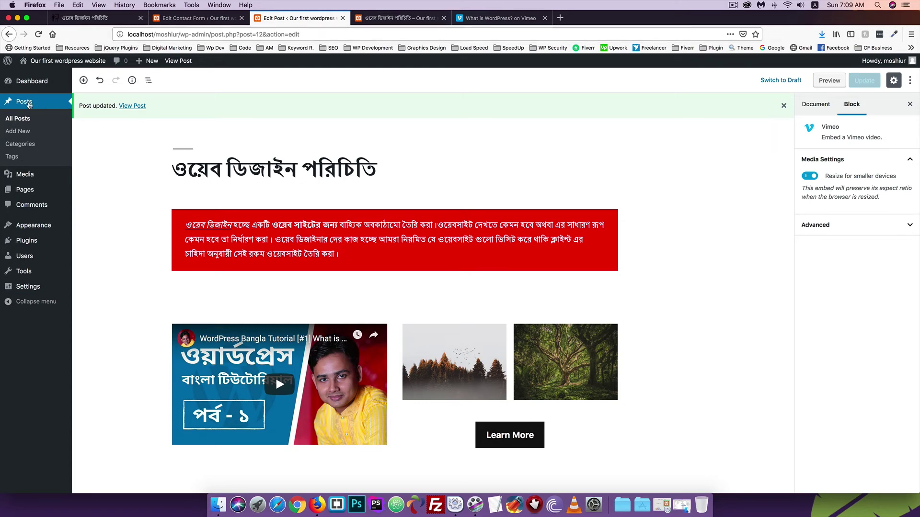
right_click(23, 101)
click(33, 106)
click(384, 18)
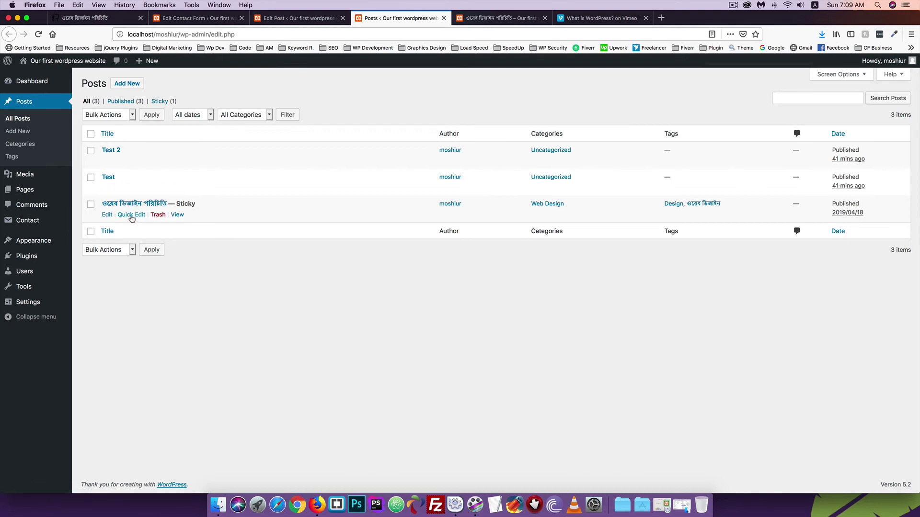
- Open and cancel Quick Edit on the sticky ওয়েব ডিজাইন পরিচিতি post, then open it for editing
click(131, 215)
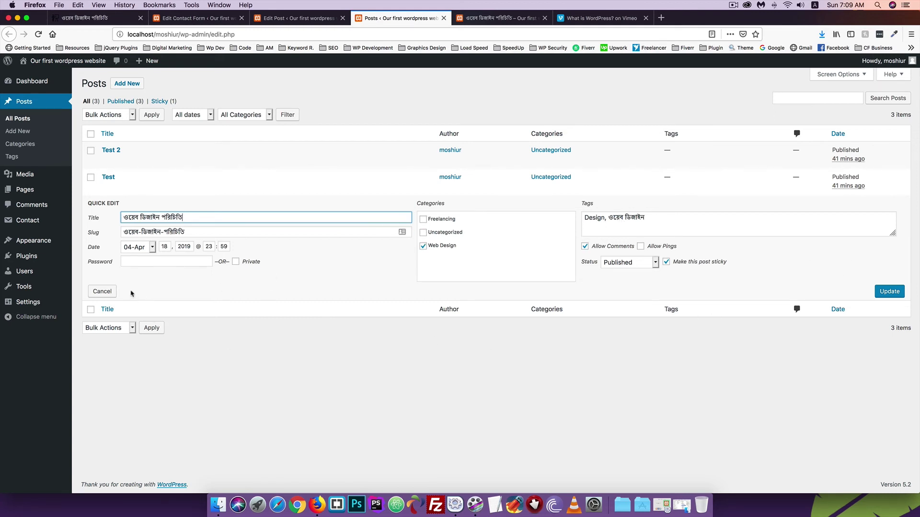
click(103, 293)
click(181, 306)
click(107, 215)
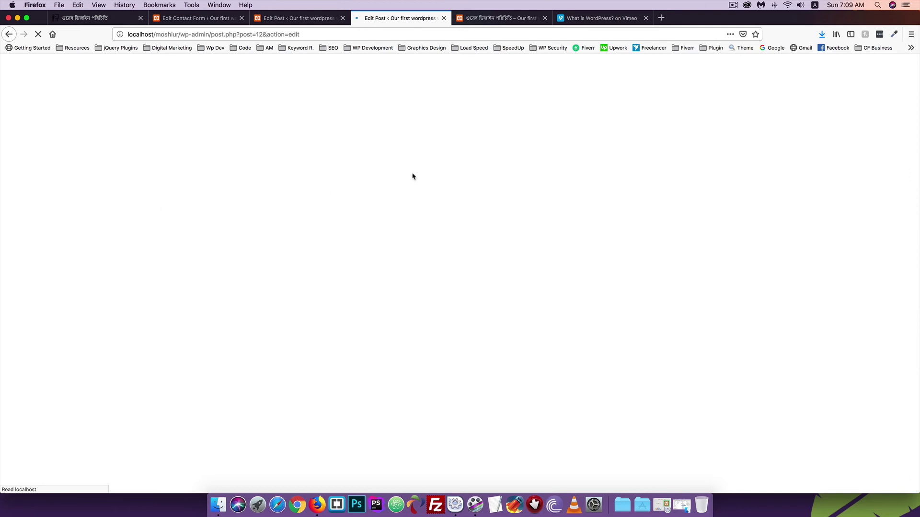
- Inspect the red paragraph, gallery and Columns blocks, then check stats: 56 words, 17 blocks
scroll(243, 231, down, 10)
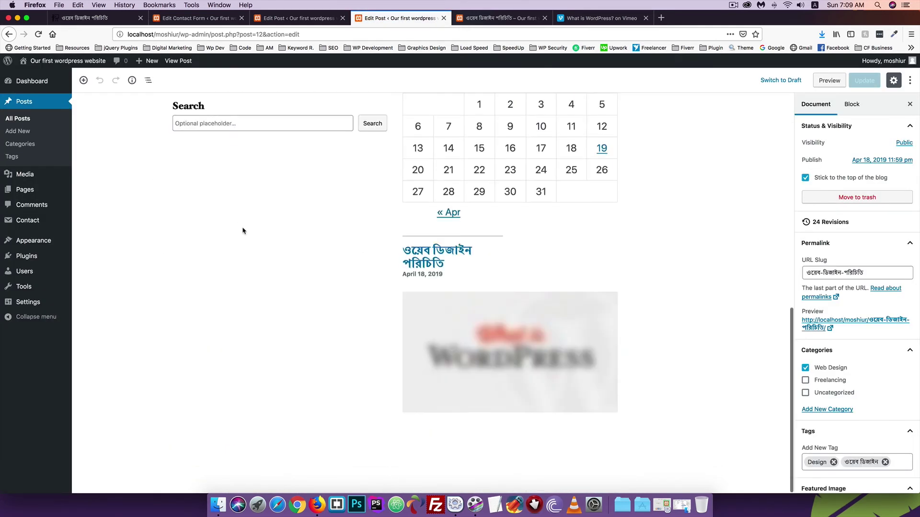
scroll(242, 231, up, 10)
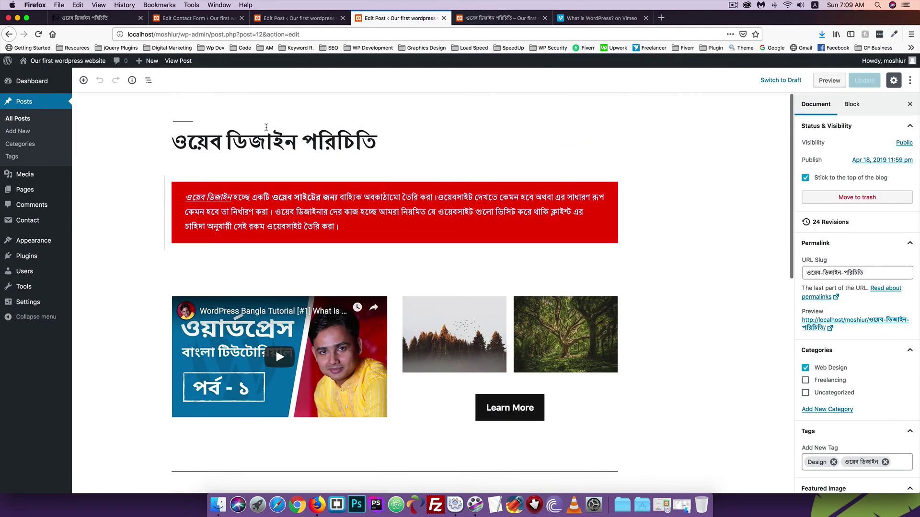
click(268, 225)
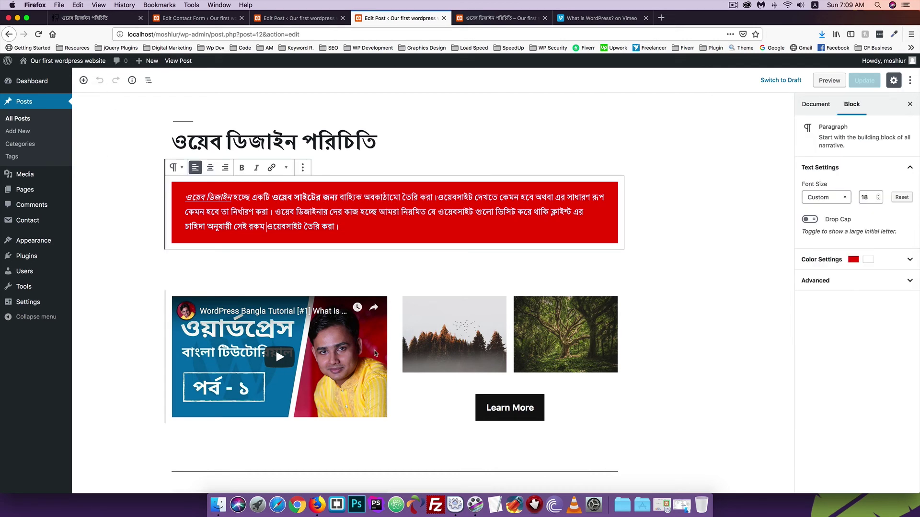
click(405, 306)
scroll(158, 259, down, 10)
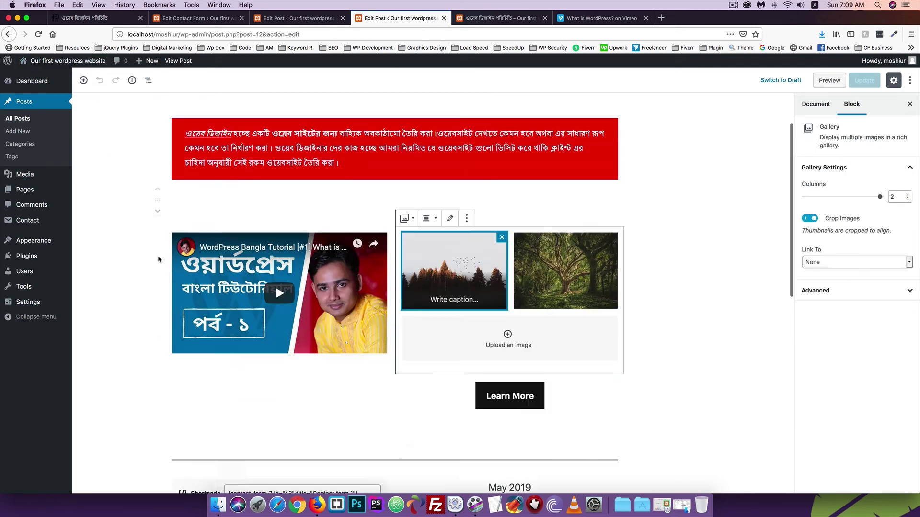
click(281, 343)
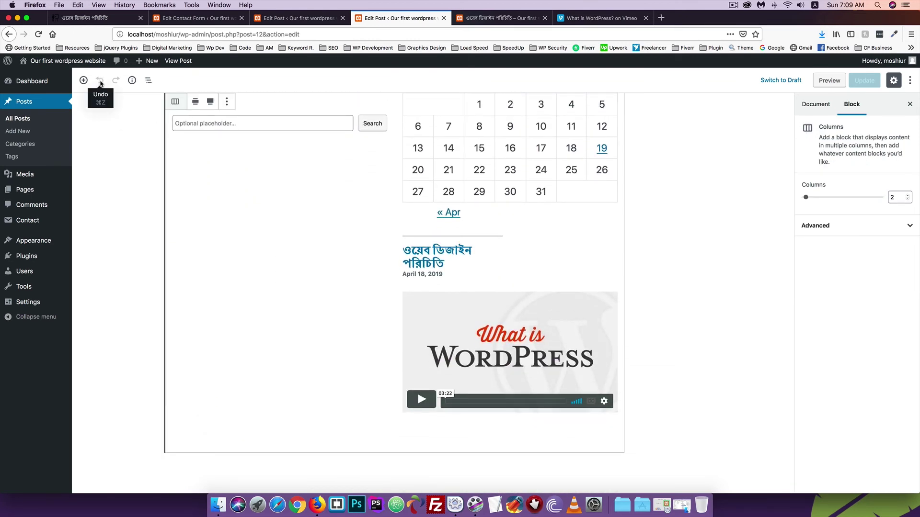
click(132, 81)
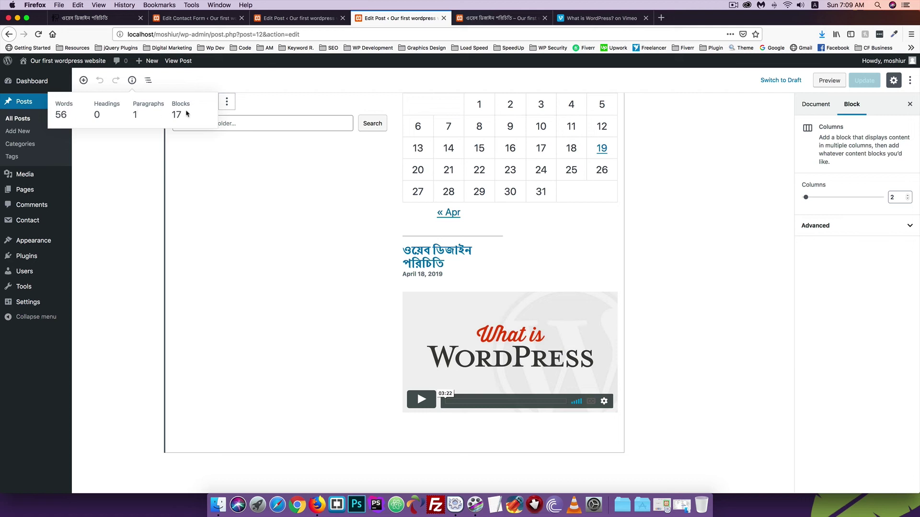
click(148, 81)
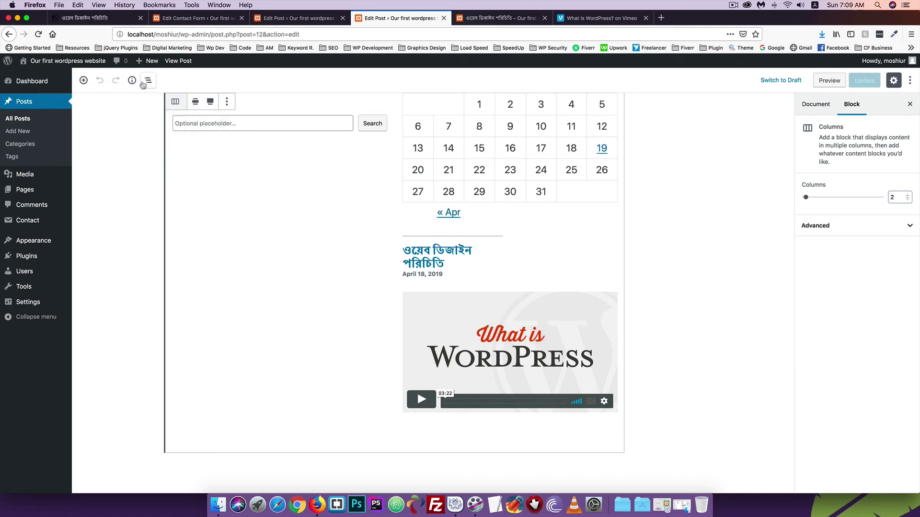
click(148, 80)
click(208, 83)
click(148, 80)
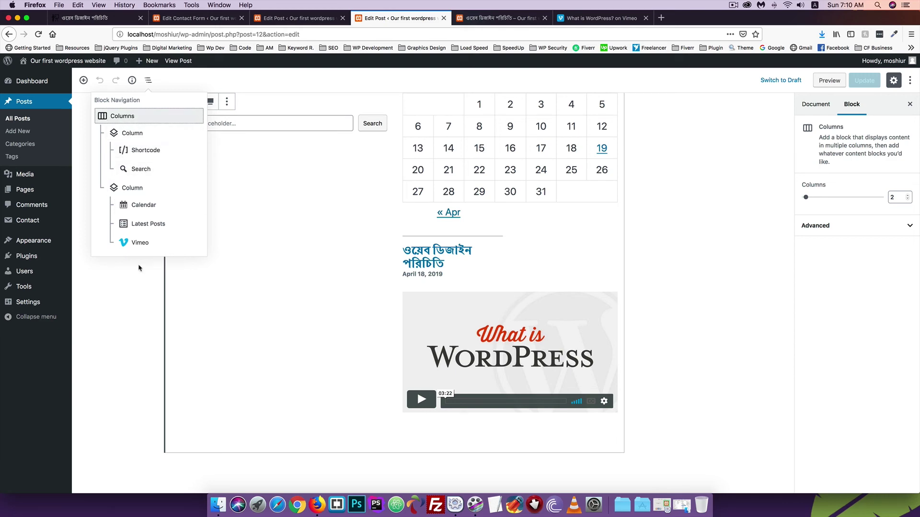
click(121, 296)
scroll(172, 261, up, 10)
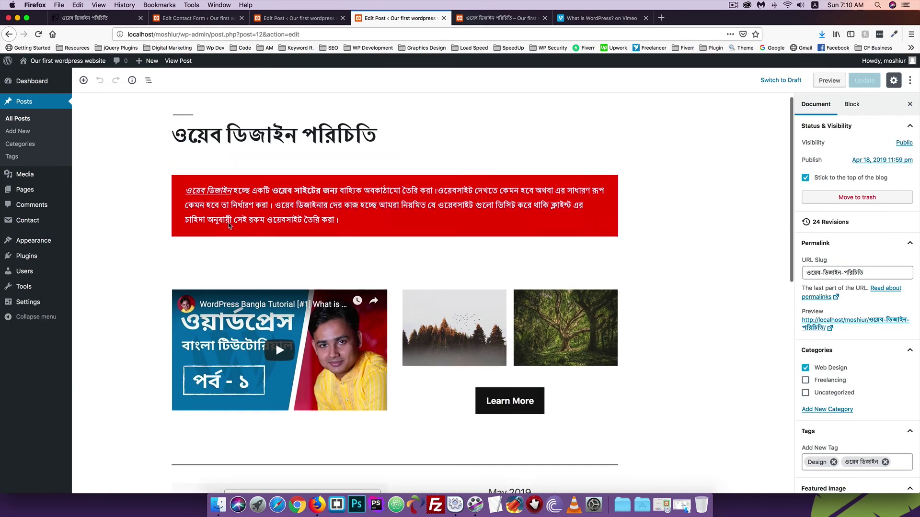